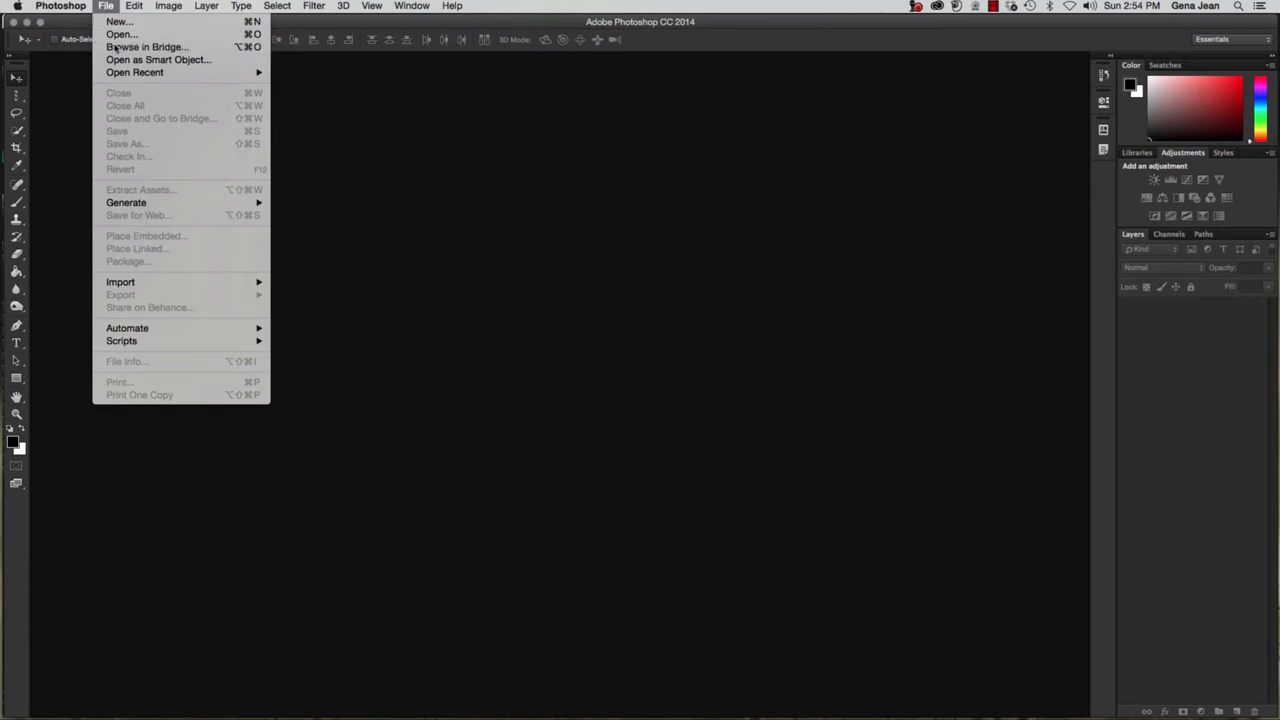
Browse files in Adobe Bridge and open SkylineBirds.psd from the Chapter3 folder in Photoshop.
left_click(115, 47)
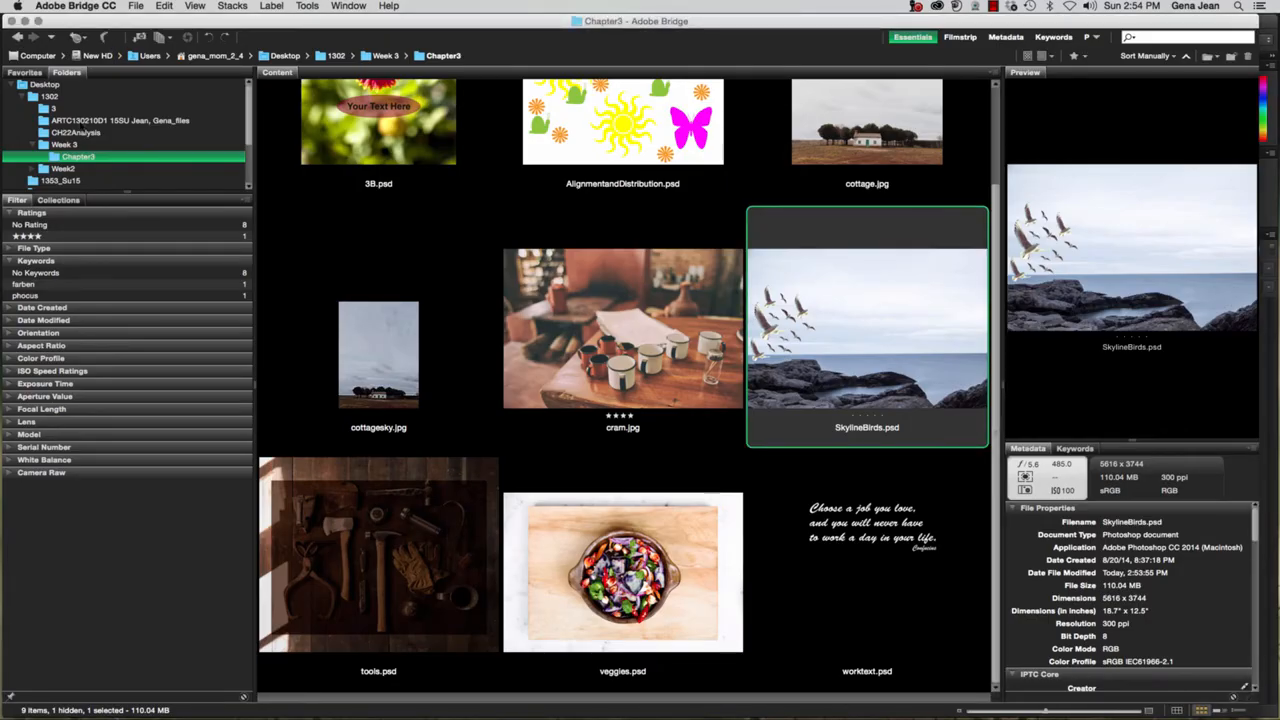
double_click(847, 346)
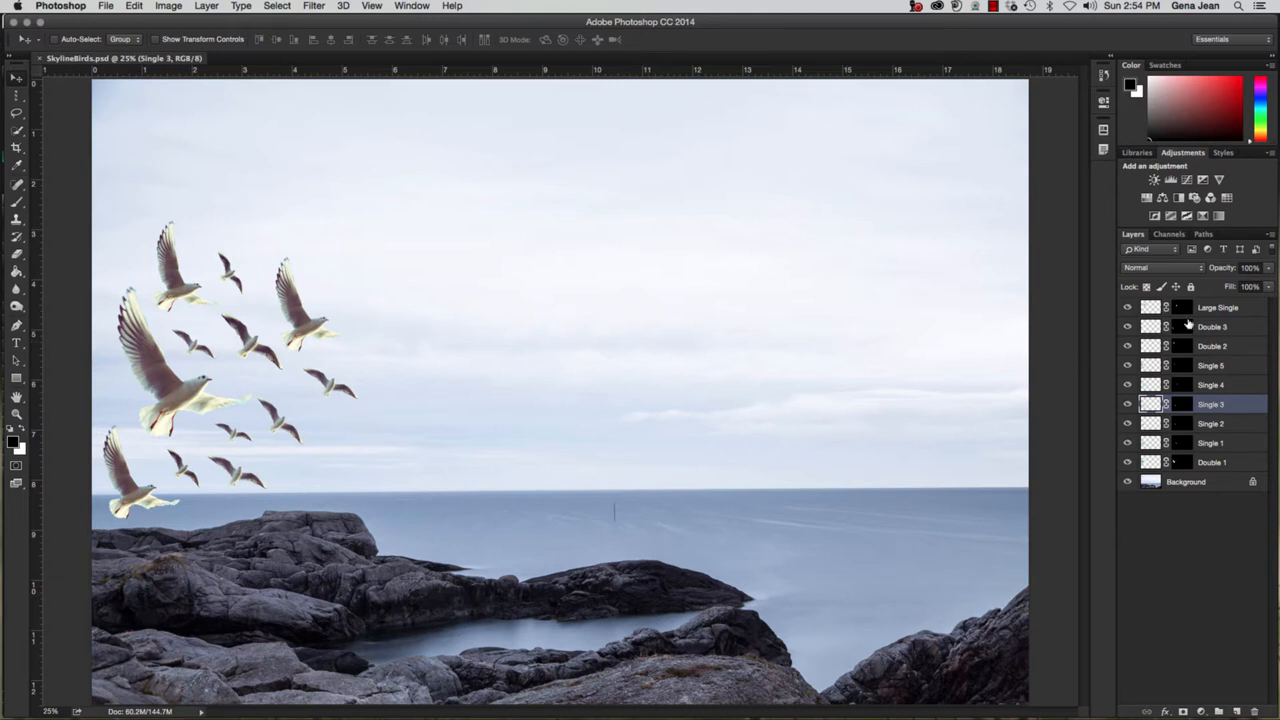
Hide and show the Large Single, Double 2 and Background layers one after another to see what each contains.
left_click(1127, 308)
left_click(1127, 308)
left_click(1127, 346)
left_click(1127, 346)
left_click(1127, 482)
left_click(1127, 482)
Link the Double 1, Double 2 and Double 3 layers together, and clear the layer selection.
left_click(1237, 462)
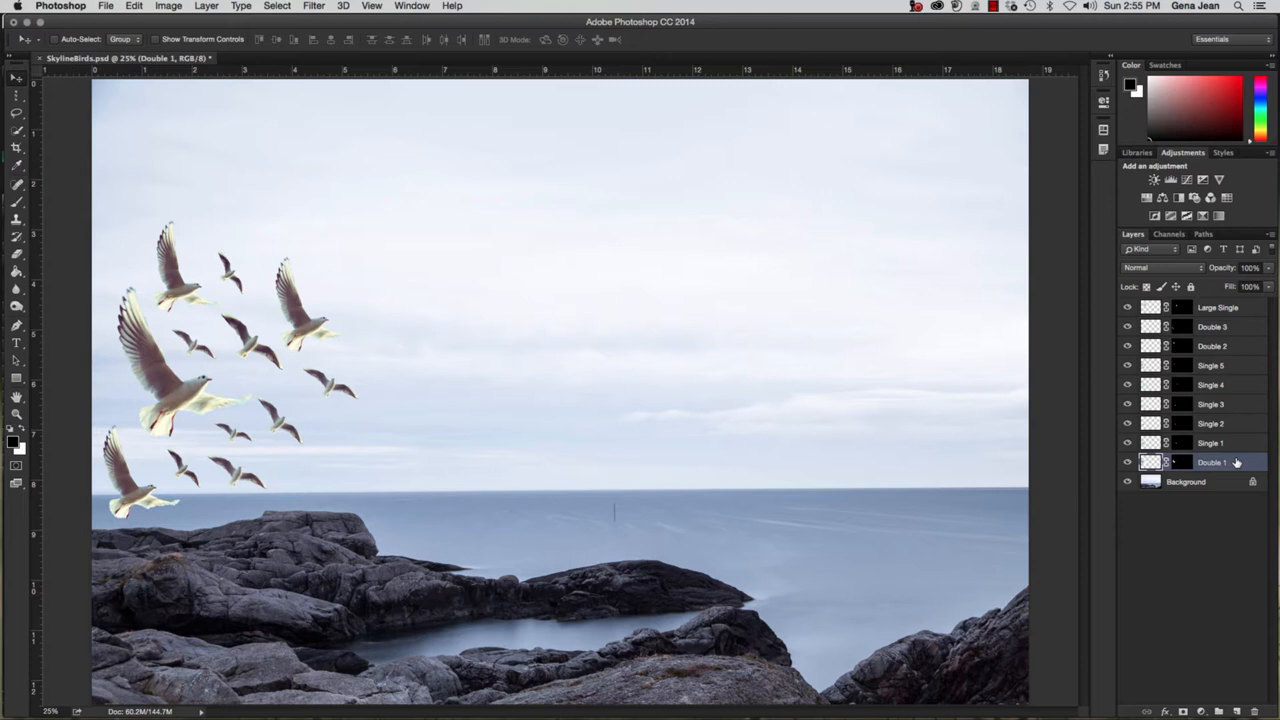
left_click(1240, 348, "super")
left_click(1240, 328, "super")
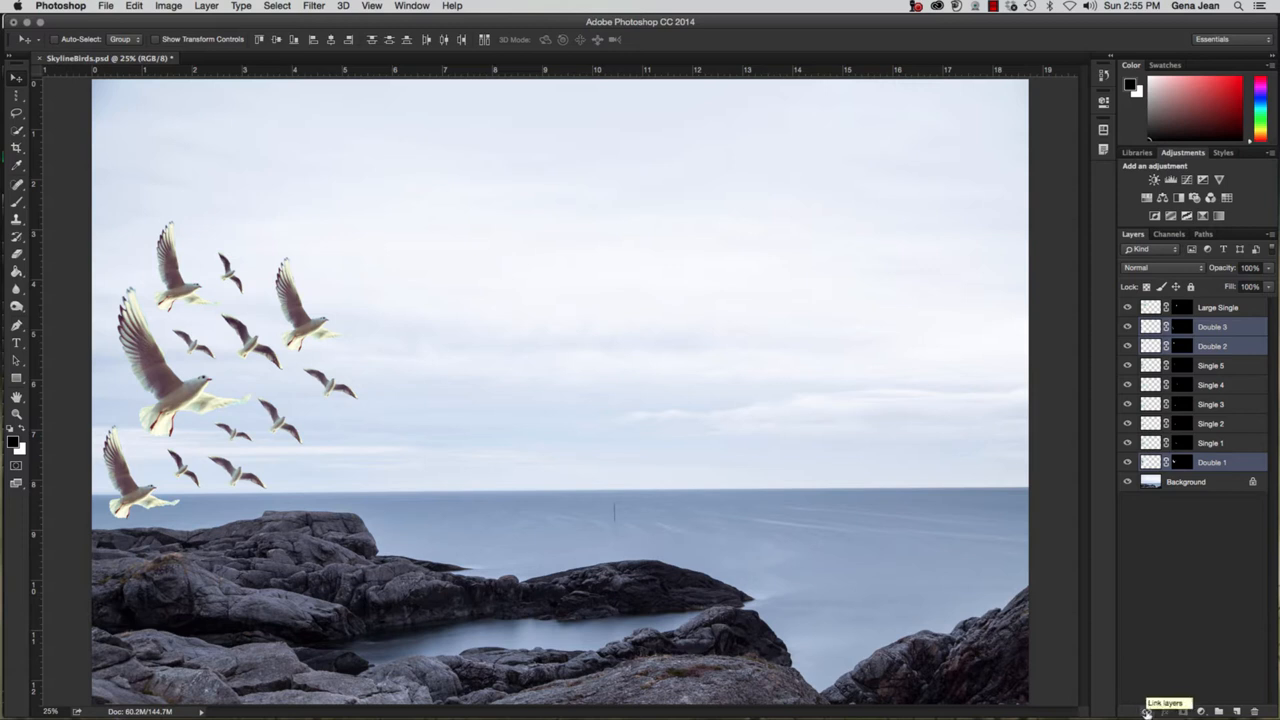
left_click(1146, 711)
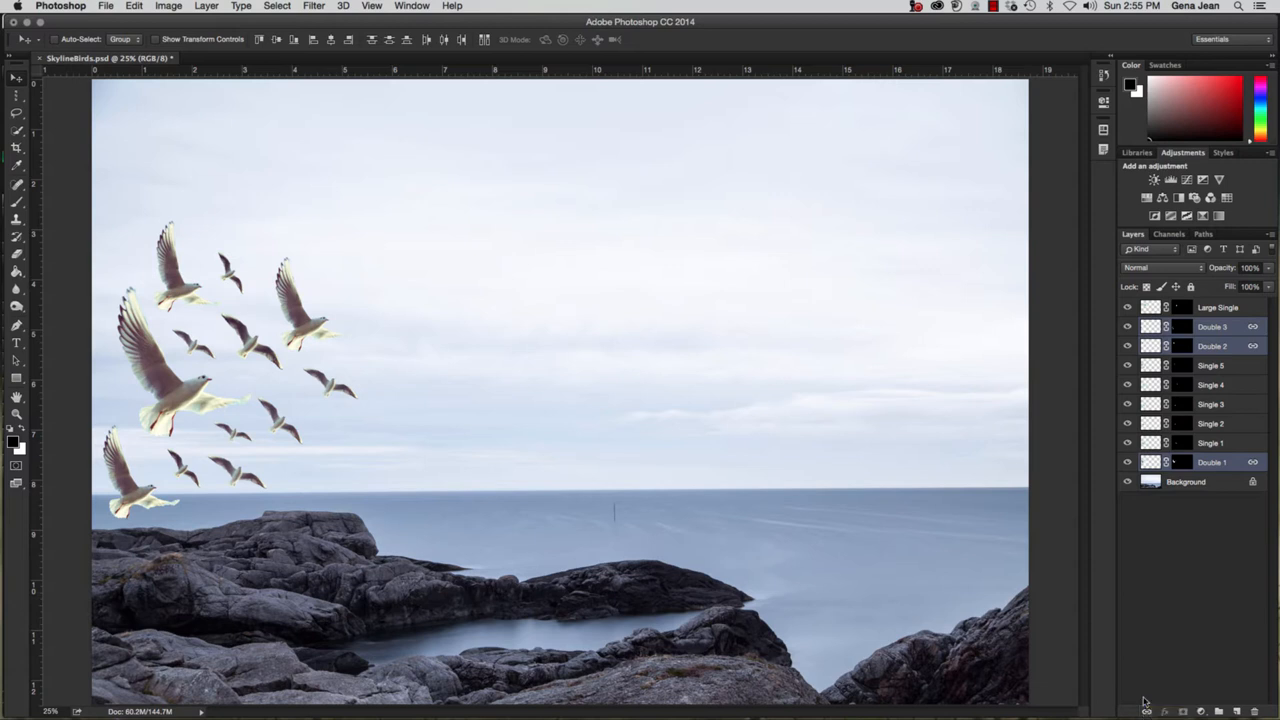
left_click(1178, 528)
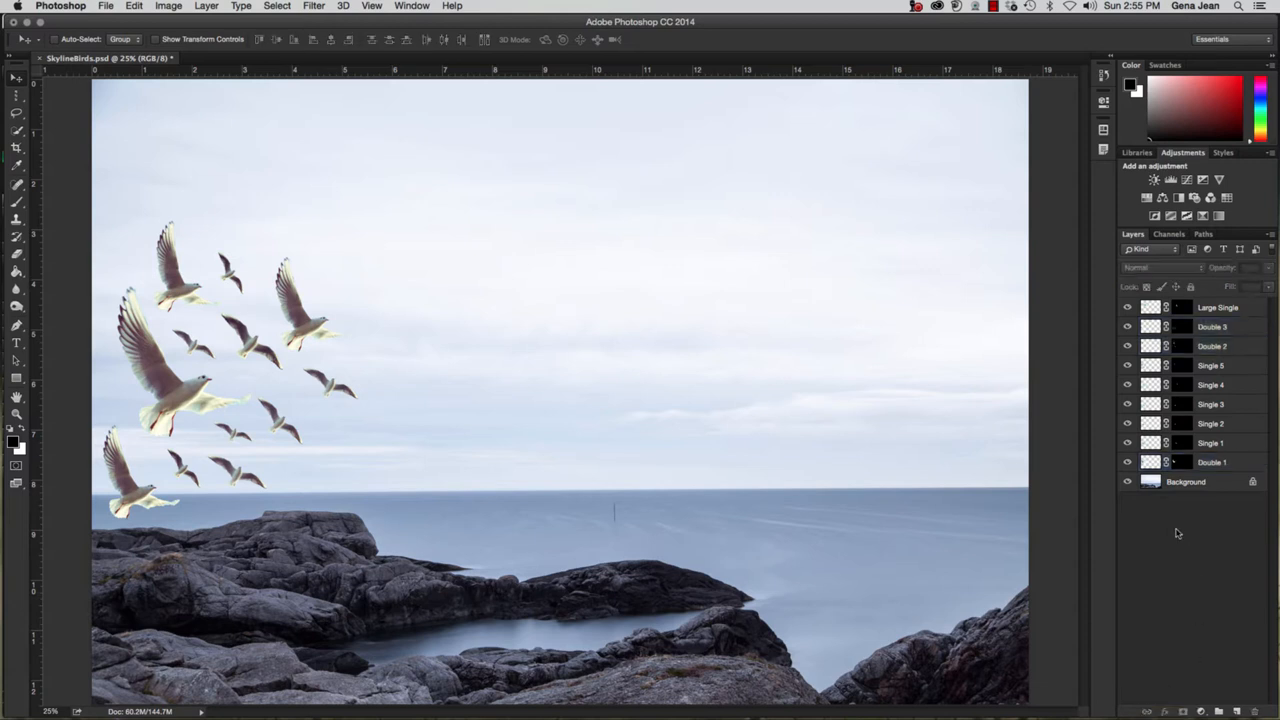
Try moving the linked double-bird layers toward the middle of the sky using Double 1, and undo the move.
left_click(1217, 463)
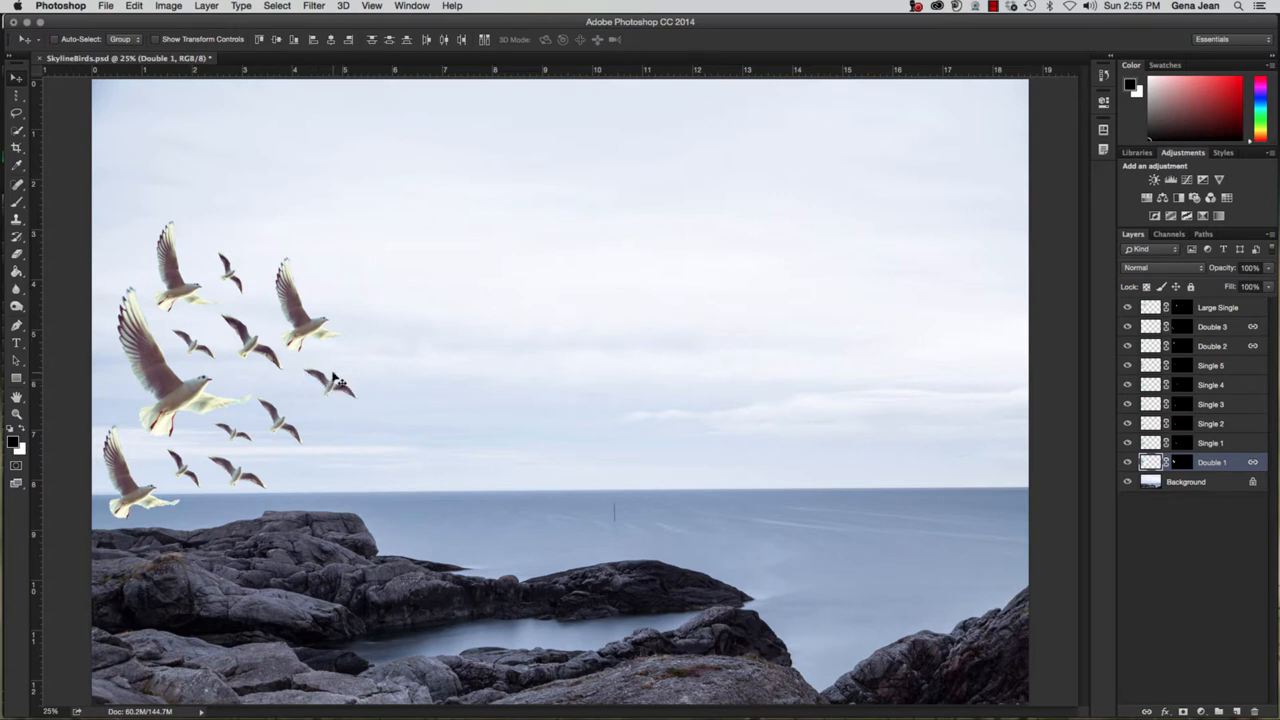
left_click_drag(183, 400, 543, 405)
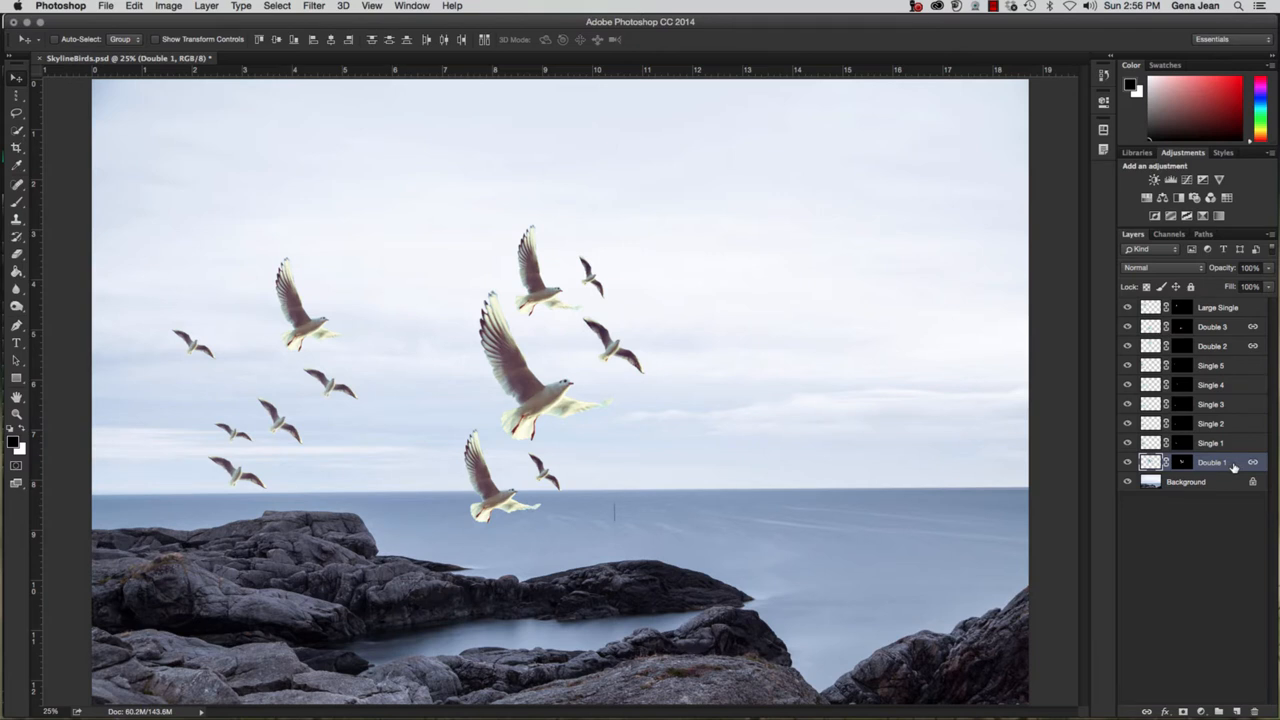
key("super+z")
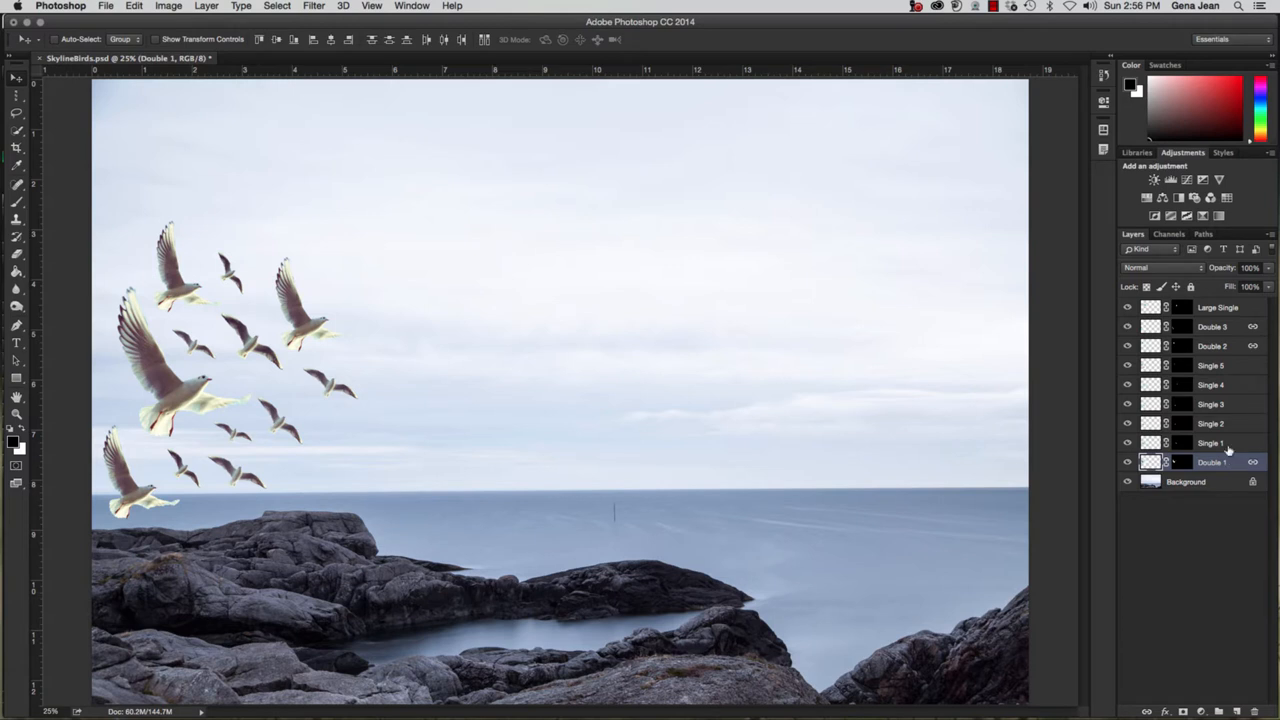
Create a new empty layer group named Large Single with no color label and the Normal blending mode.
left_click(1271, 238)
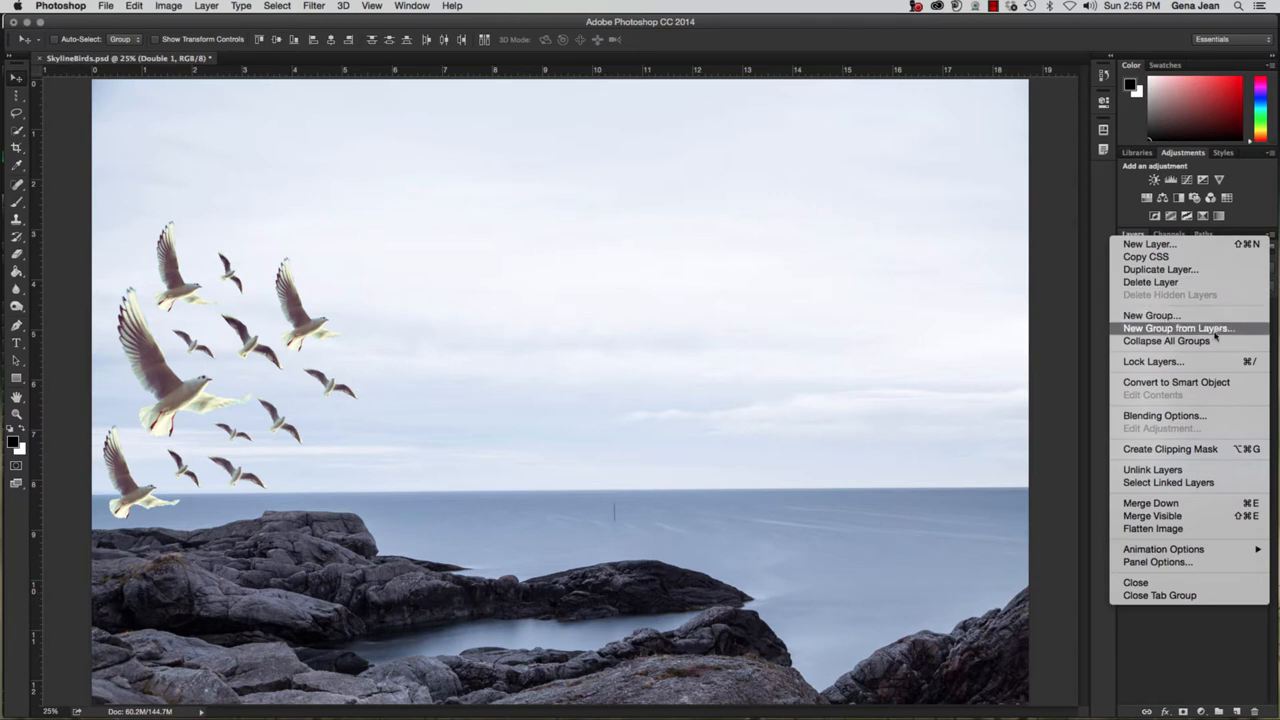
left_click(1131, 316)
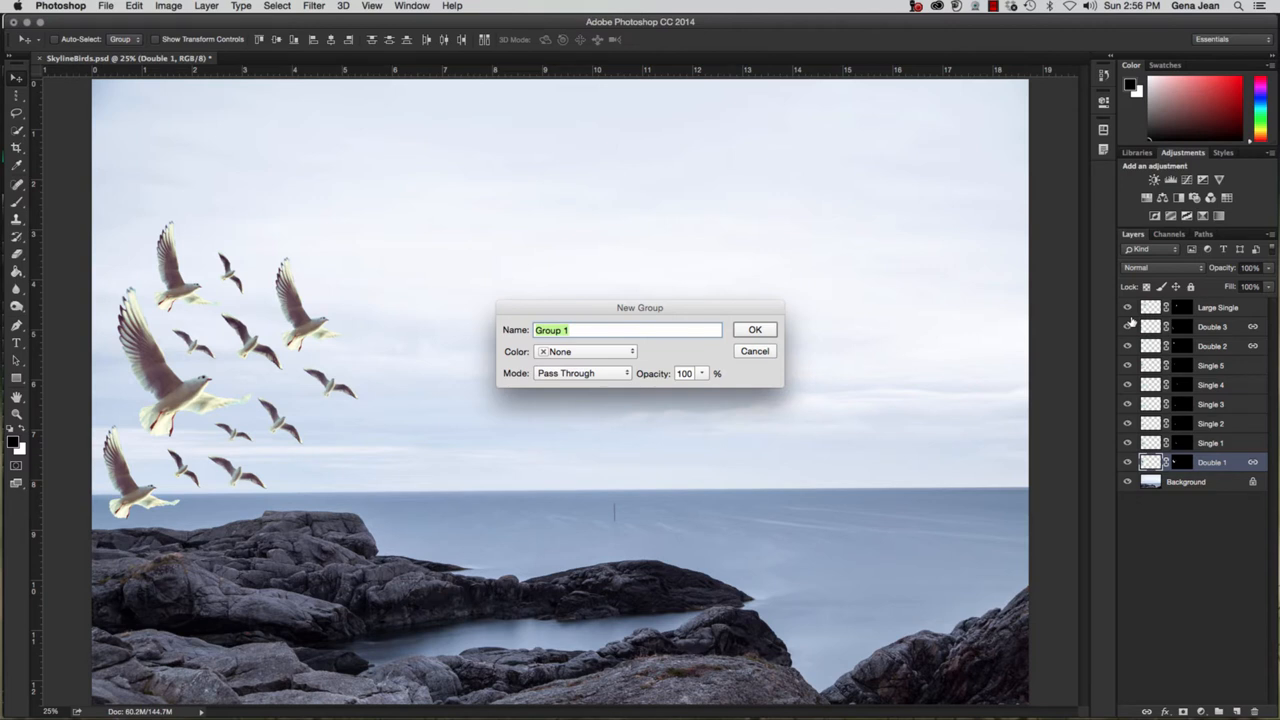
type("Large Single")
left_click(630, 352)
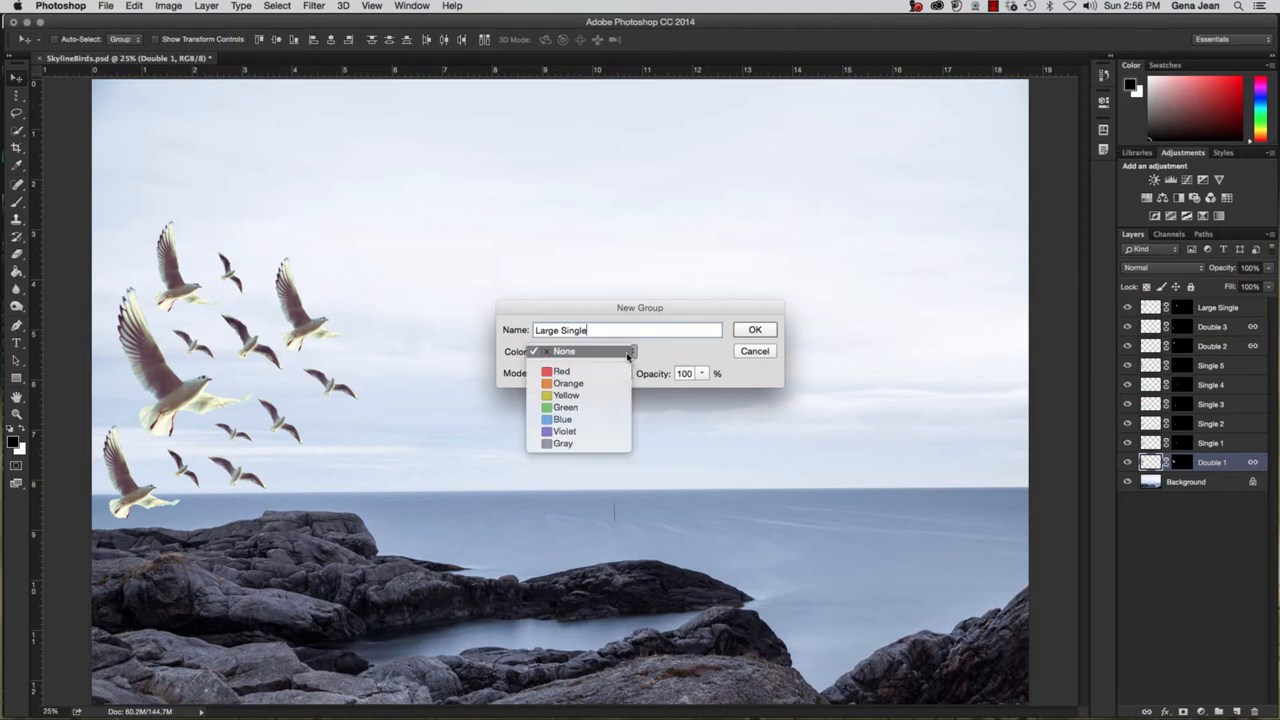
left_click(655, 352)
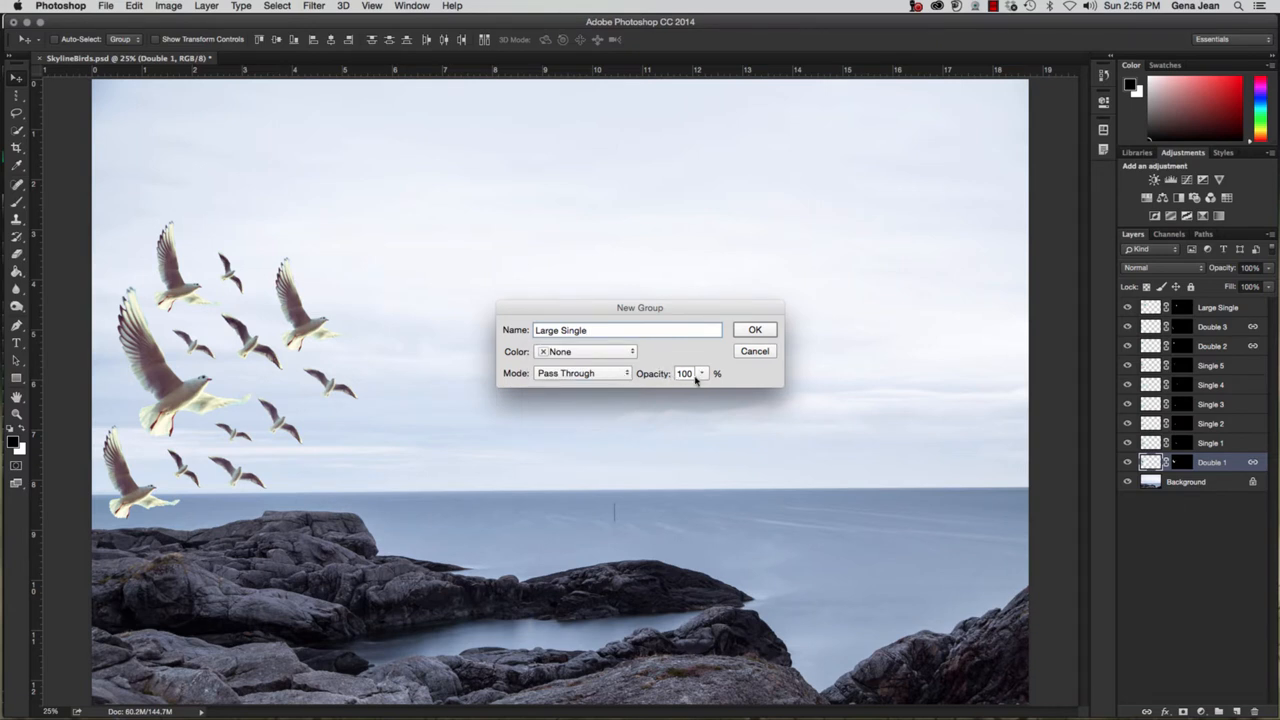
left_click(630, 373)
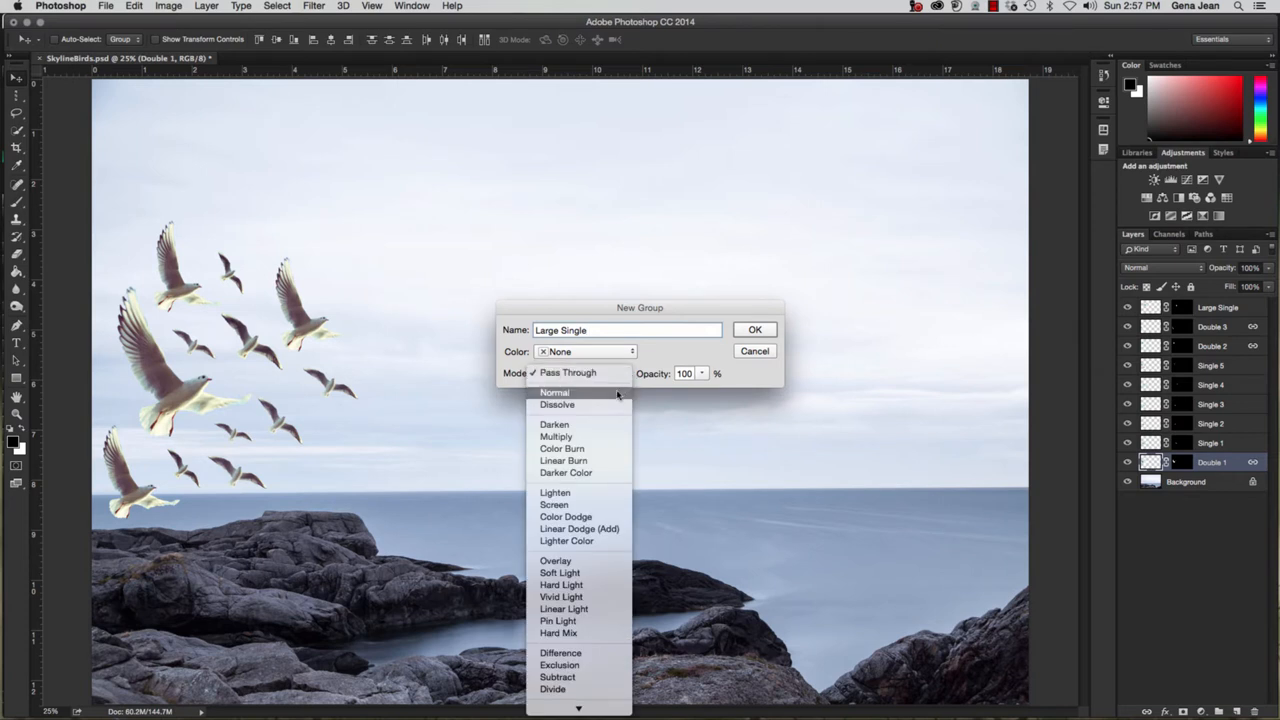
left_click(618, 393)
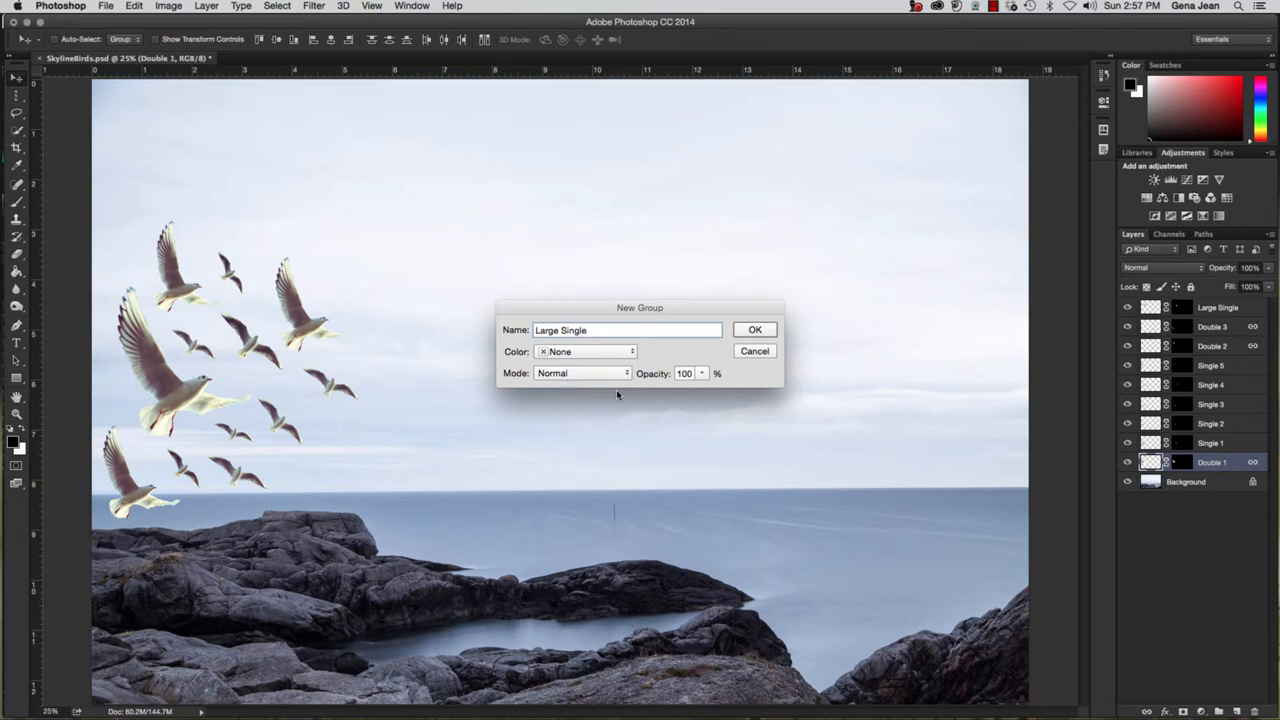
left_click(626, 329)
left_click(634, 352)
left_click(668, 352)
left_click(628, 373)
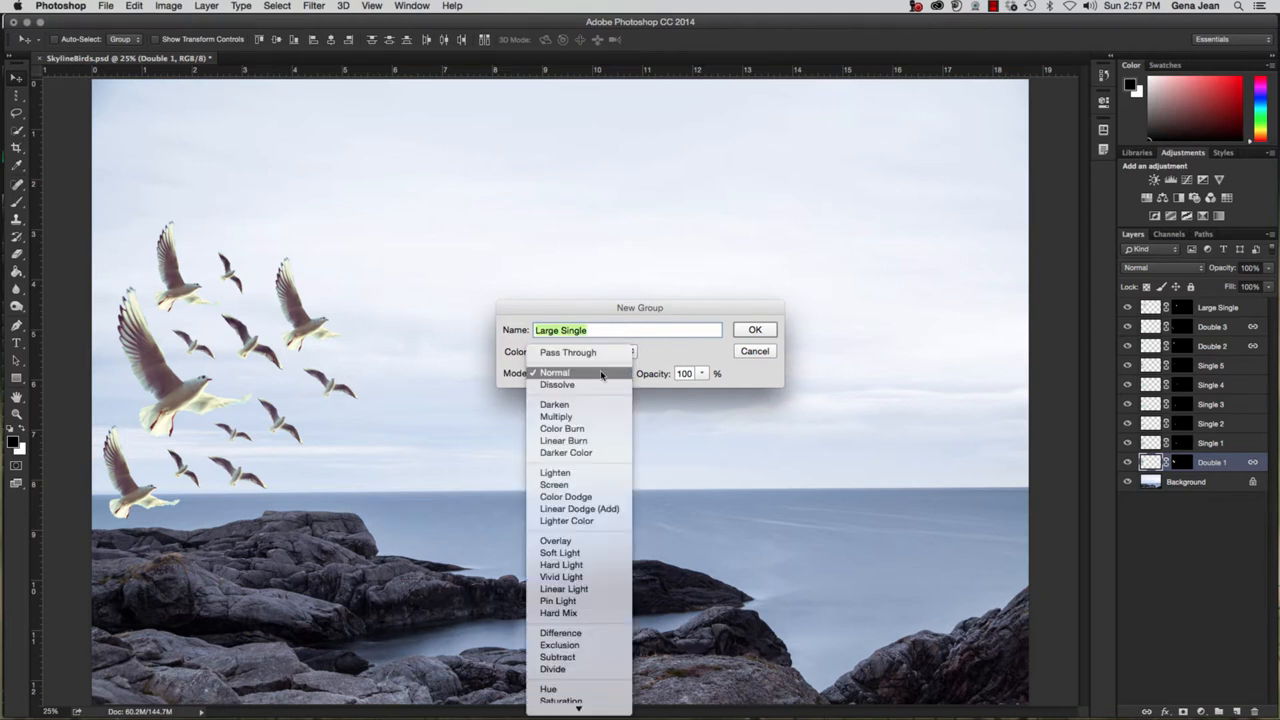
left_click(600, 372)
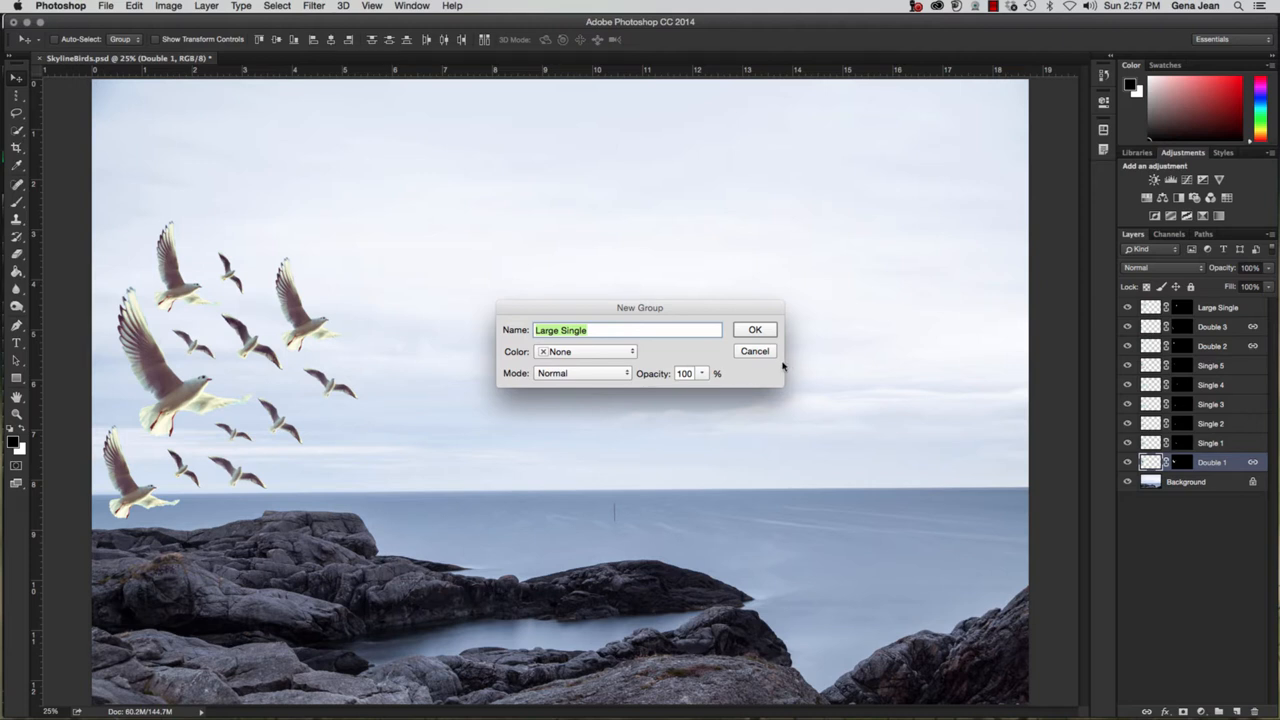
left_click(772, 332)
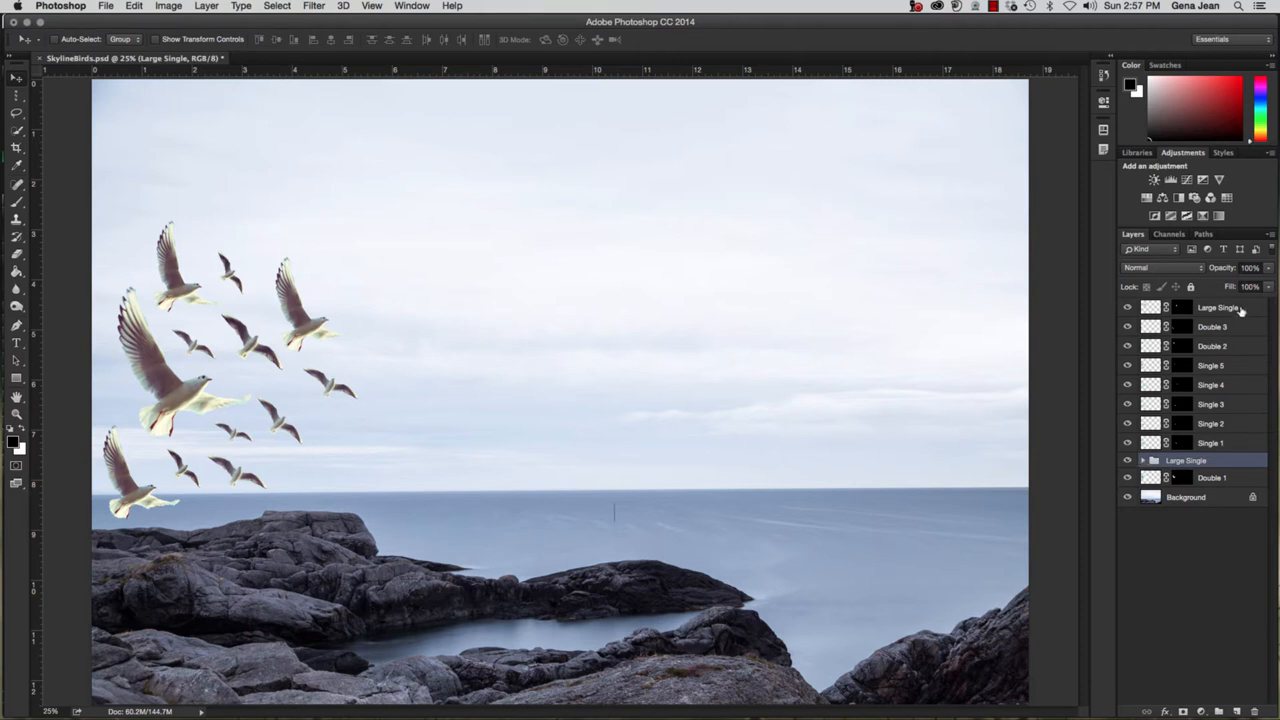
Move the Large Single layer into the Large Single group and expand the group to show its contents.
left_click_drag(1241, 311, 1237, 457)
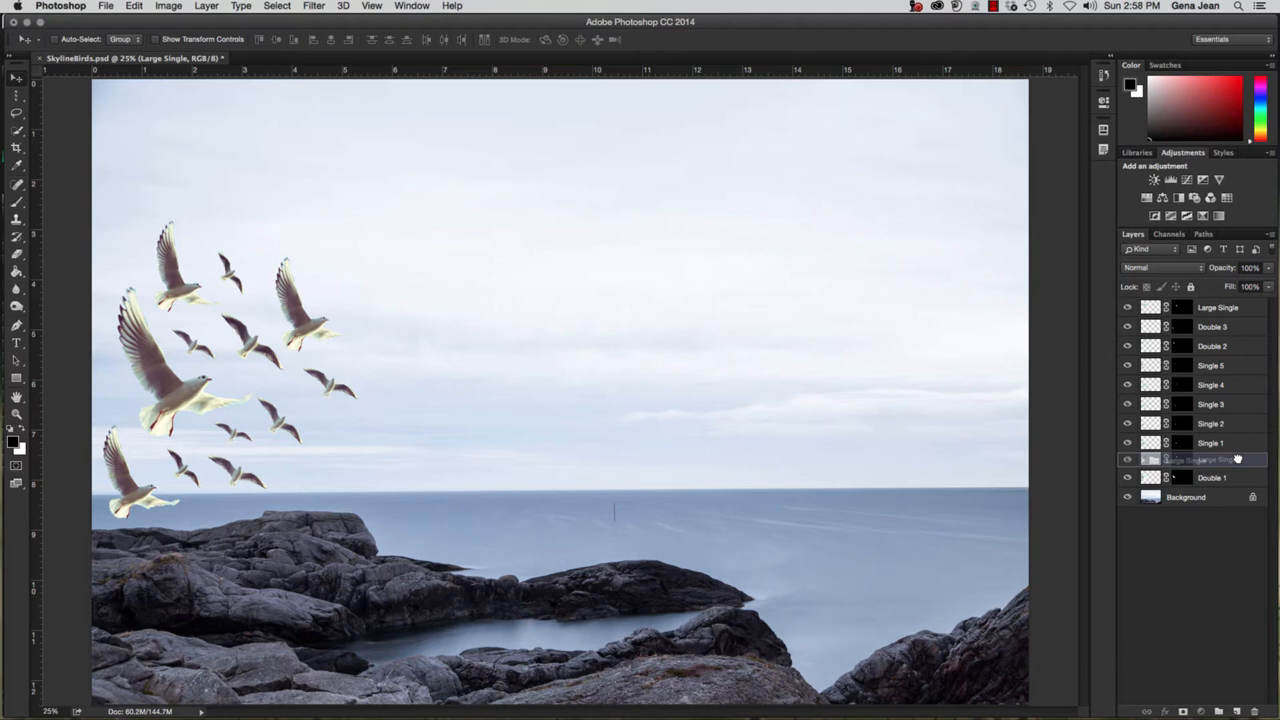
left_click_drag(1238, 458, 1239, 461)
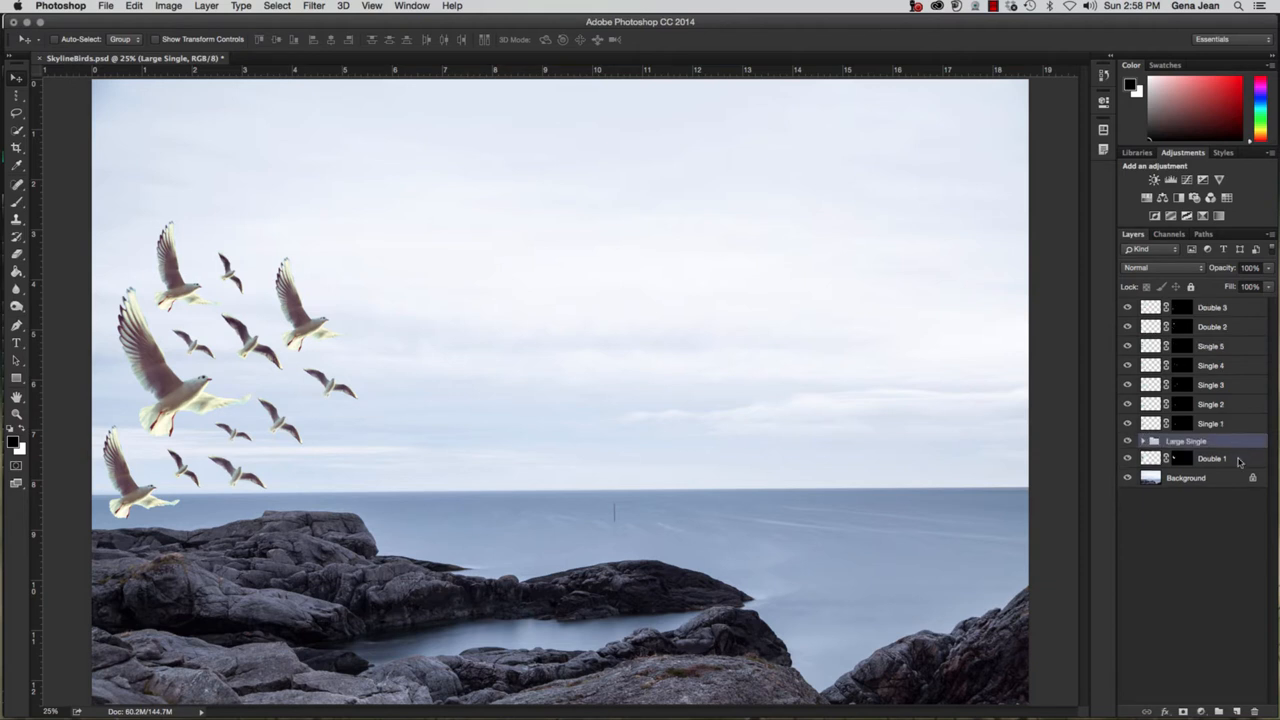
left_click(1143, 441)
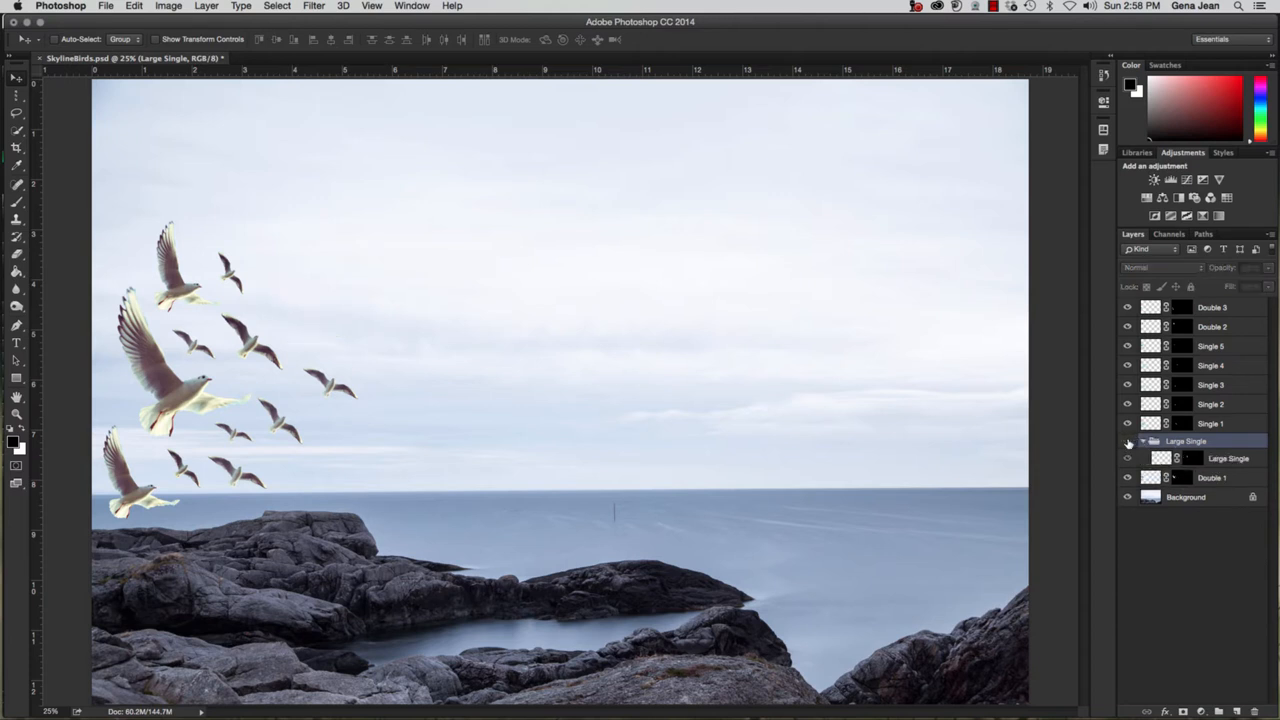
Toggle the Large Single group's visibility off and on to check which bird it controls.
left_click(1128, 442)
left_click(1128, 442)
left_click(1128, 442)
left_click(1128, 442)
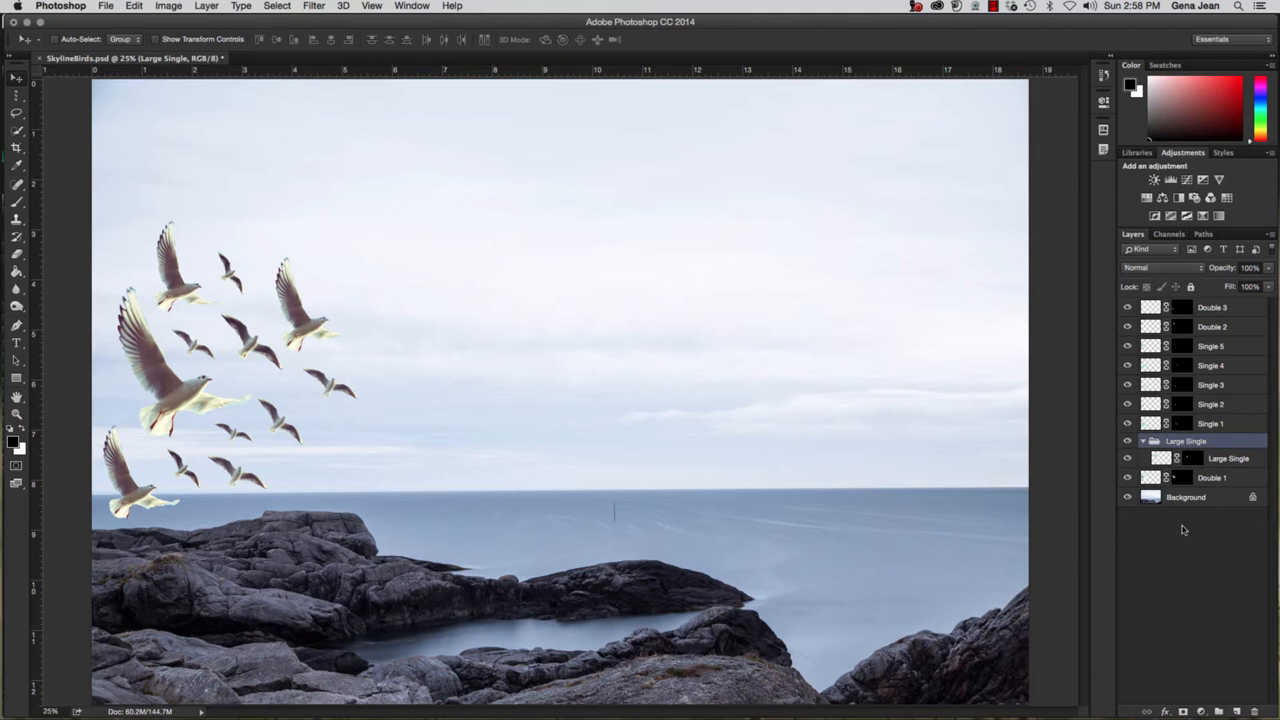
Group layers Single 1 through Single 5 into a new group named Single with a Red color label and Normal mode.
left_click(1210, 424)
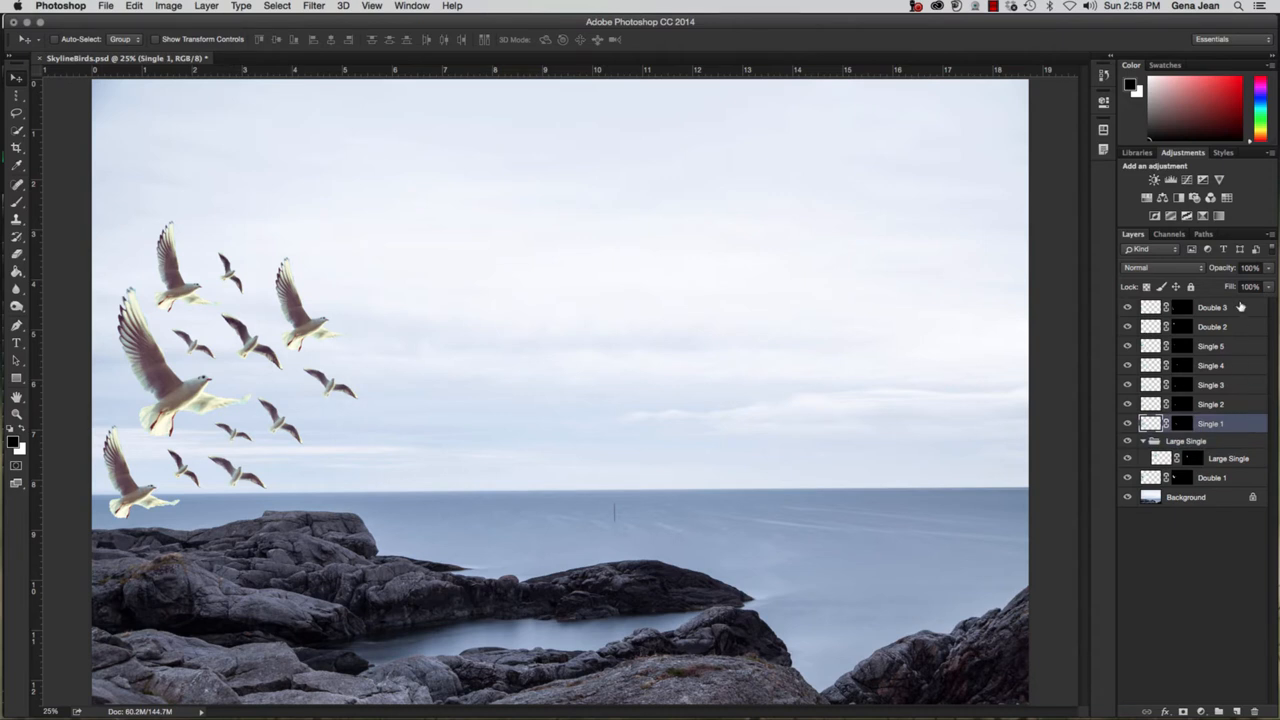
left_click(1236, 348, "shift")
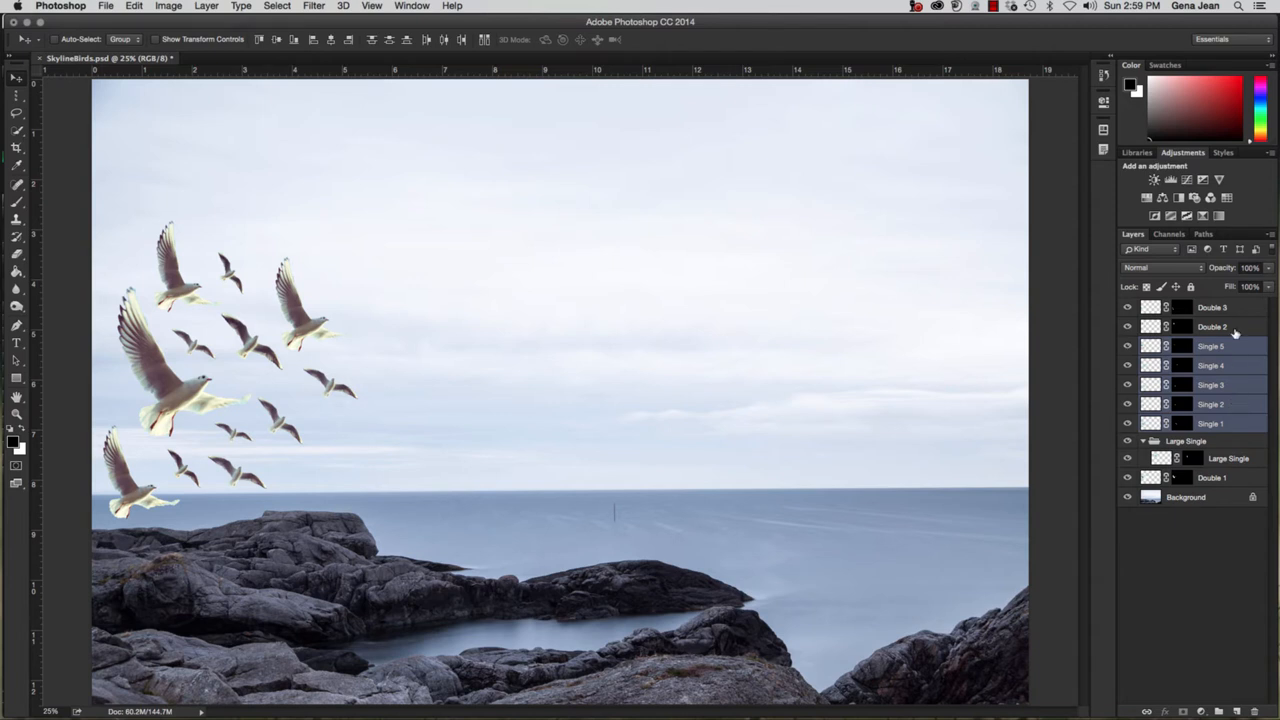
left_click(1272, 236)
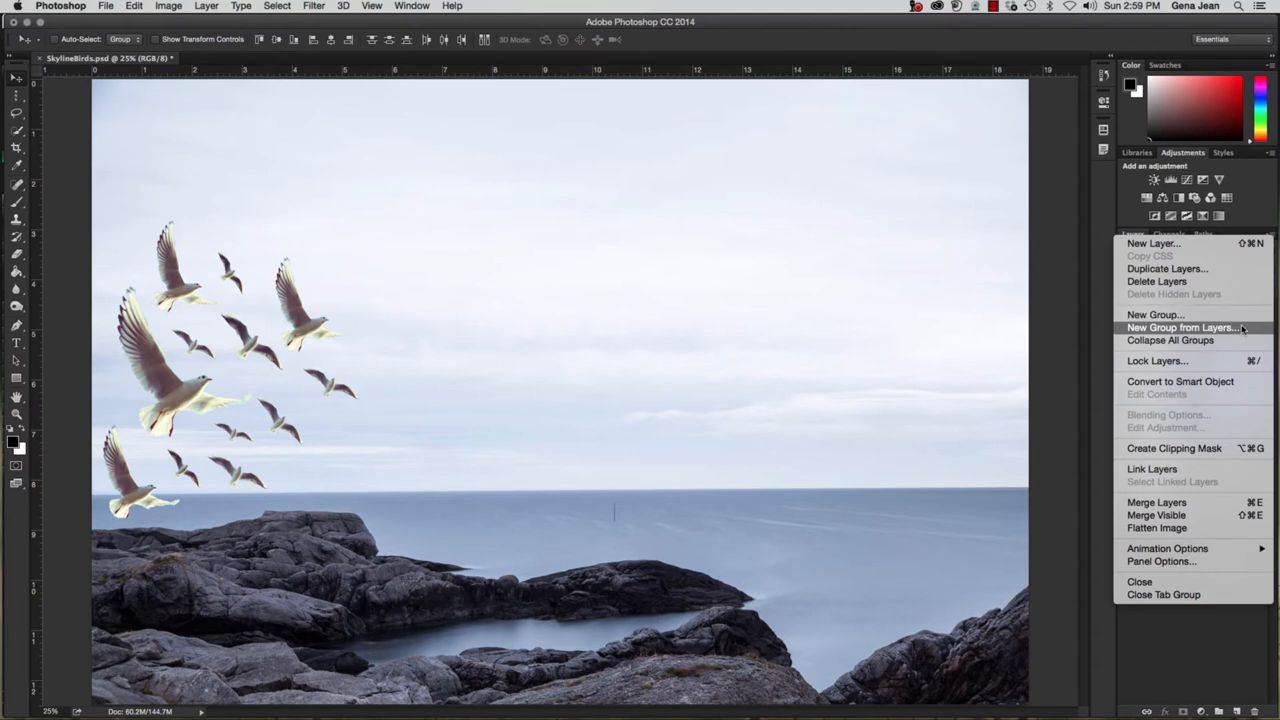
left_click(1180, 328)
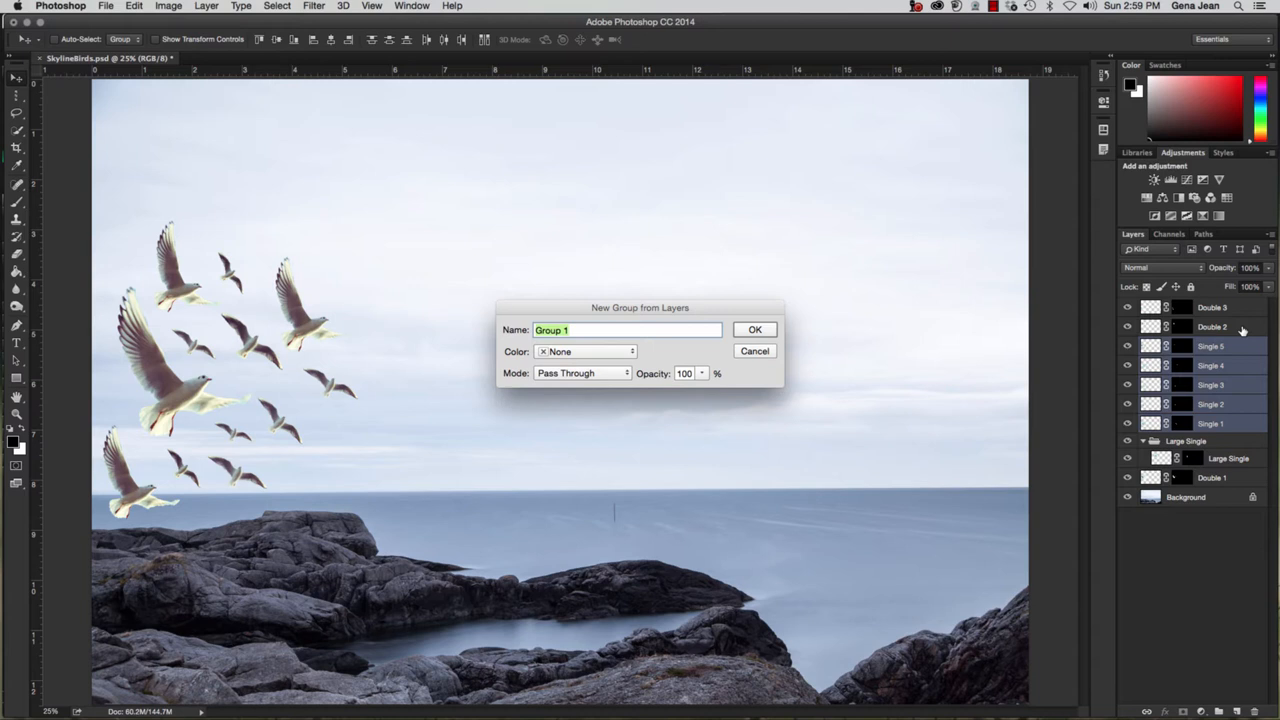
type("Single")
left_click(632, 351)
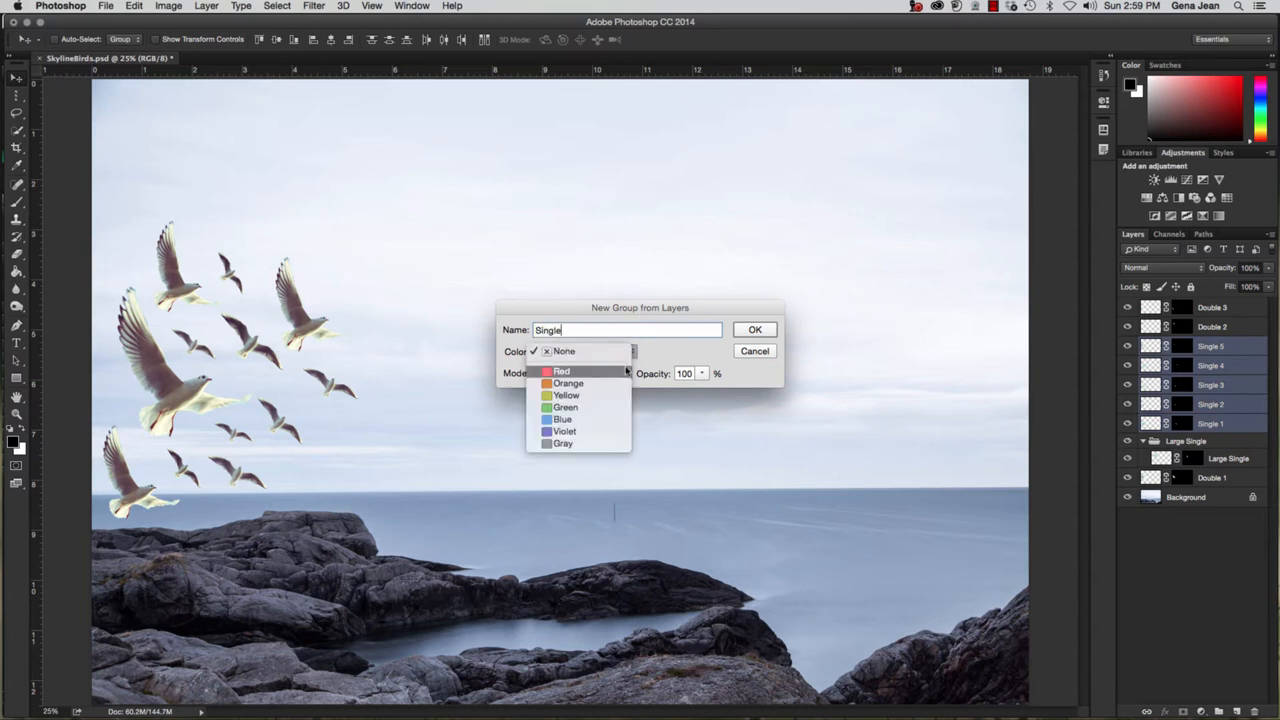
left_click(626, 371)
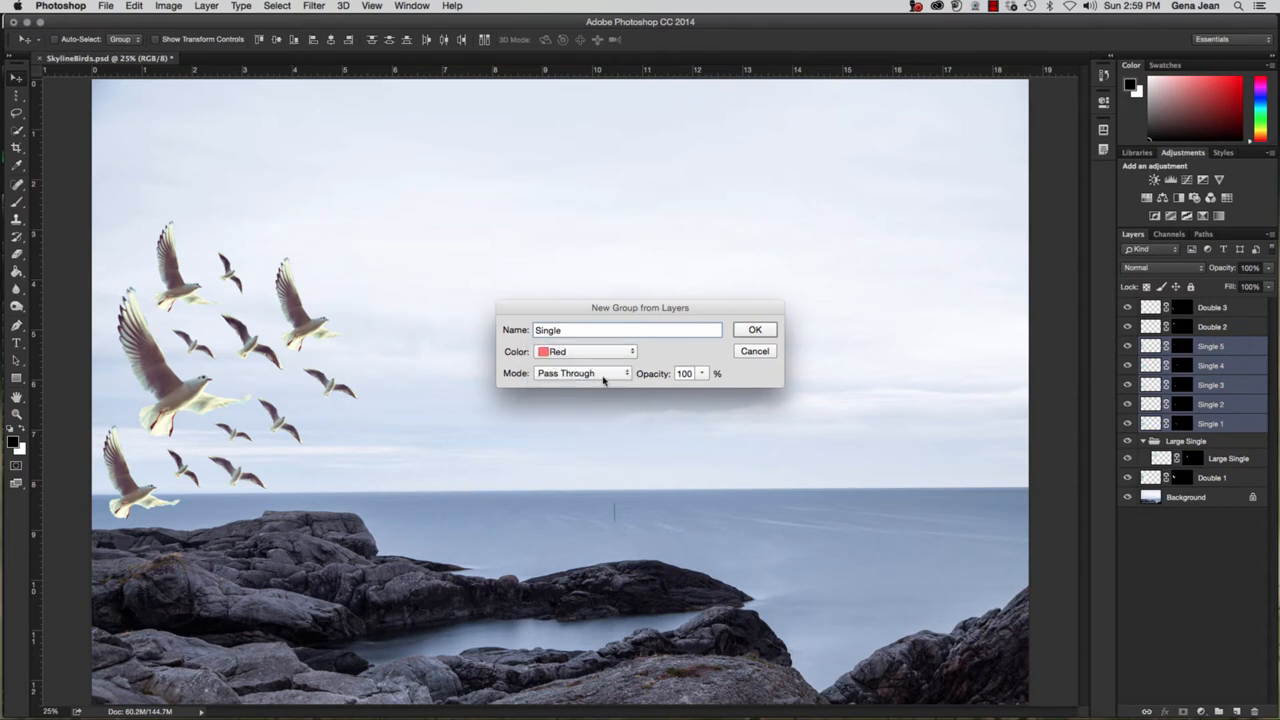
left_click(615, 375)
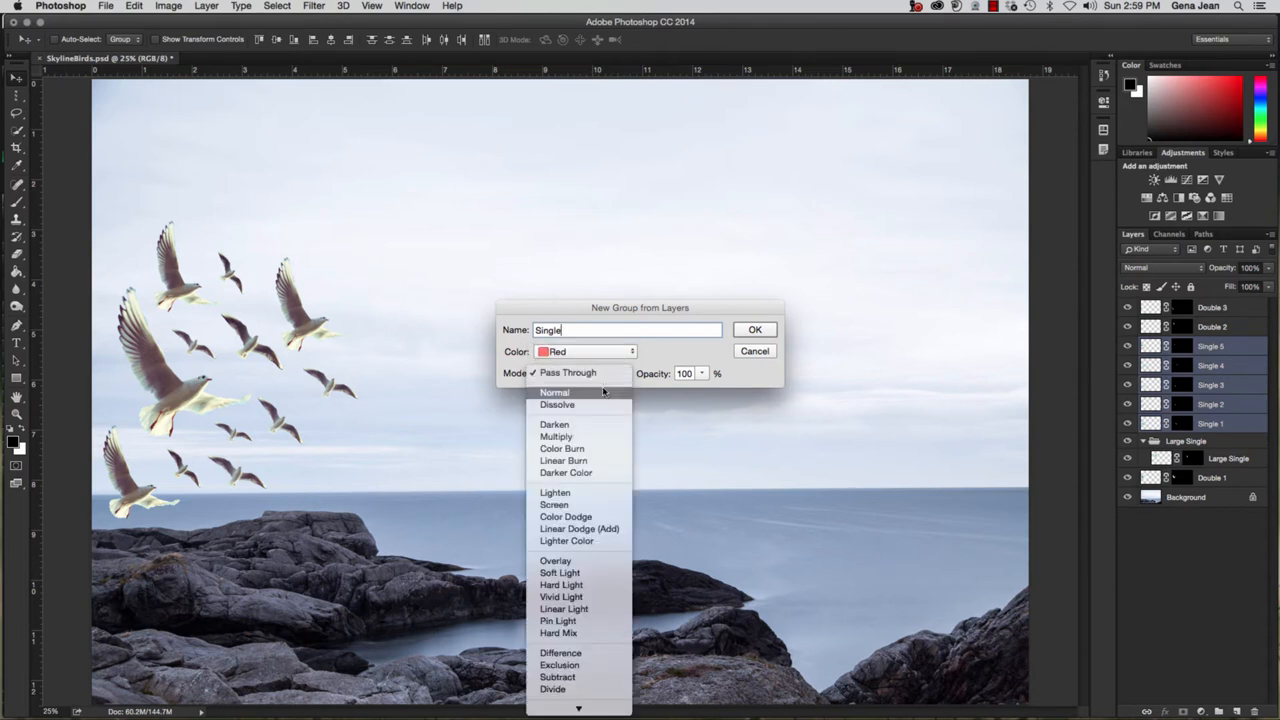
left_click(603, 391)
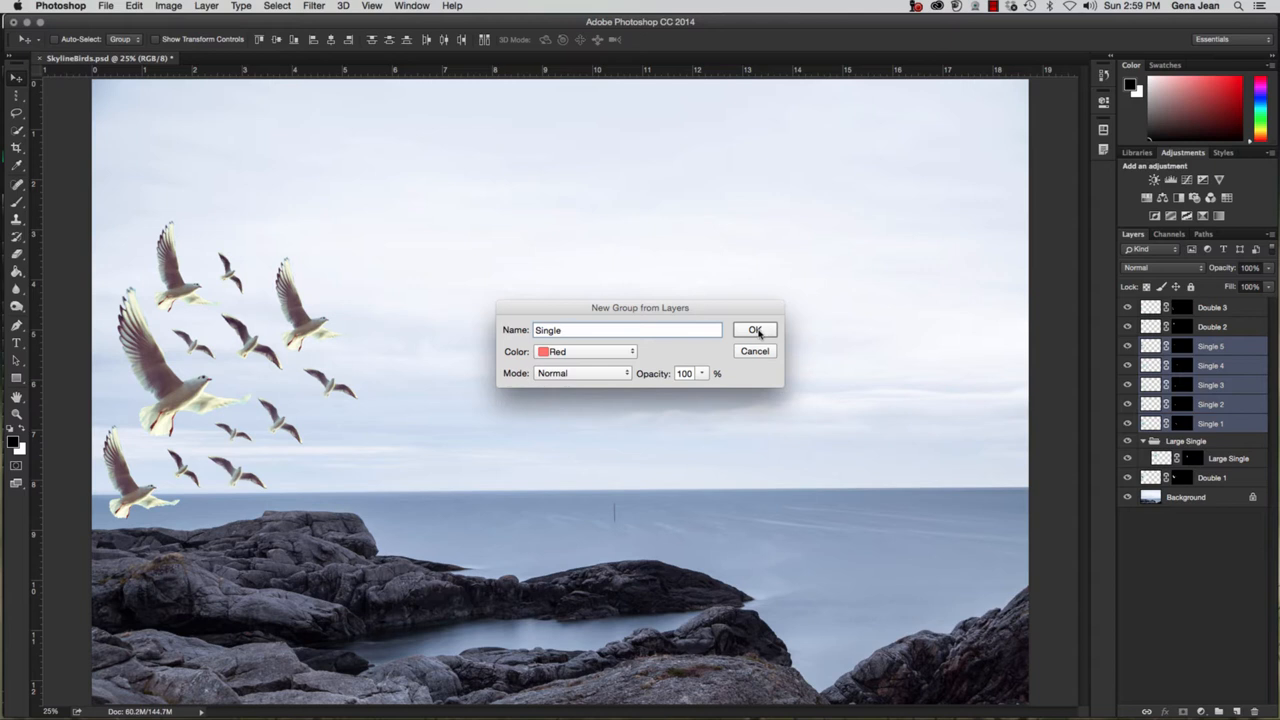
left_click(755, 330)
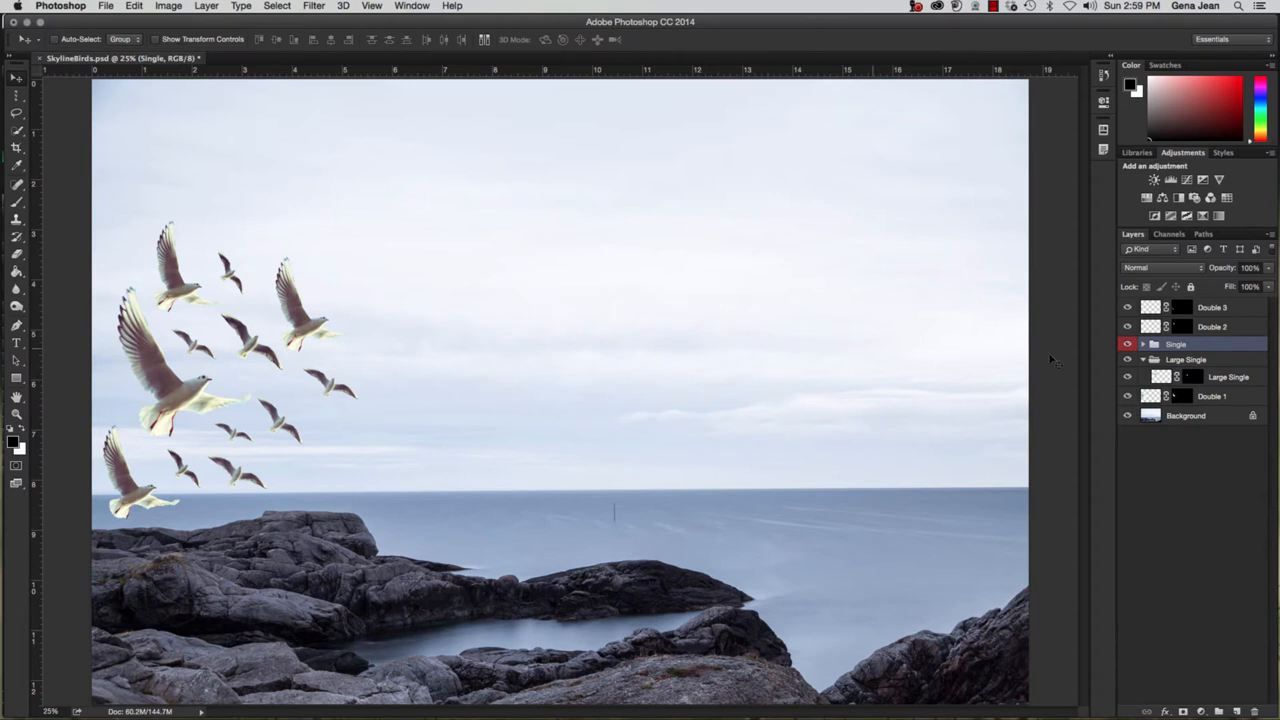
Toggle the Single group's visibility off and on to check its birds, and expand the group to view its layers.
left_click(1128, 345)
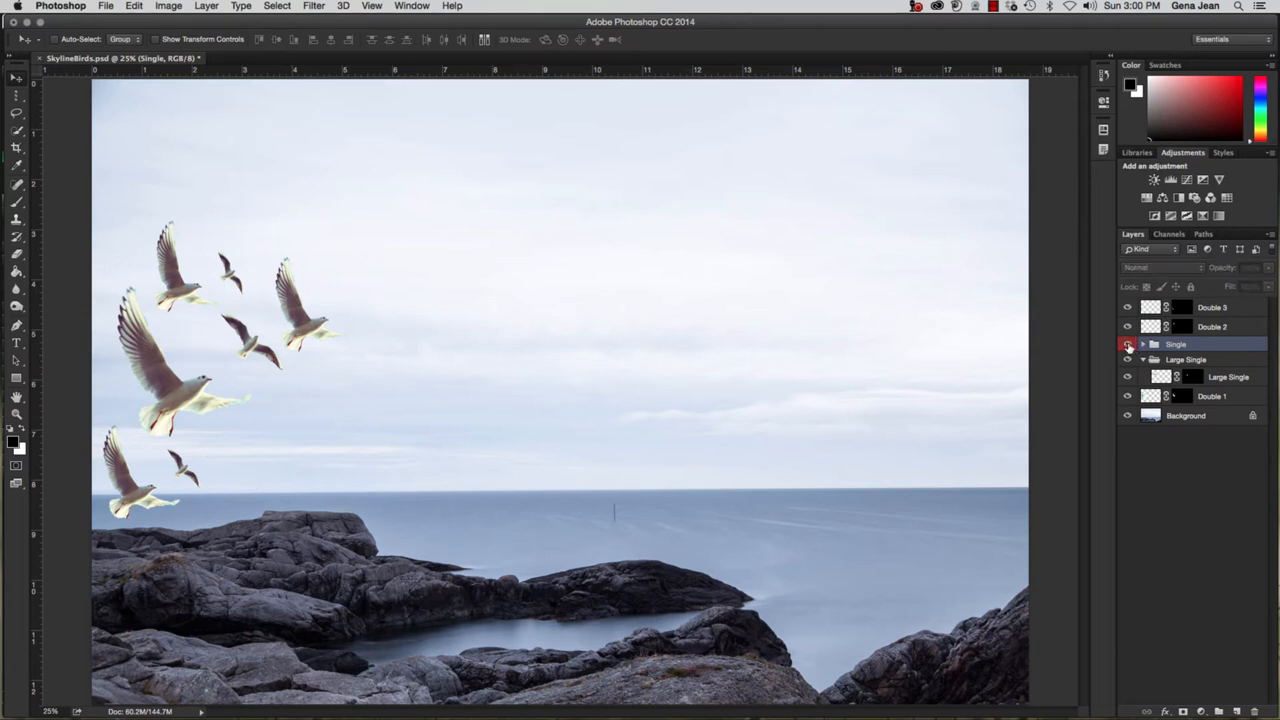
left_click(1128, 345)
left_click(1128, 345)
left_click(1128, 345)
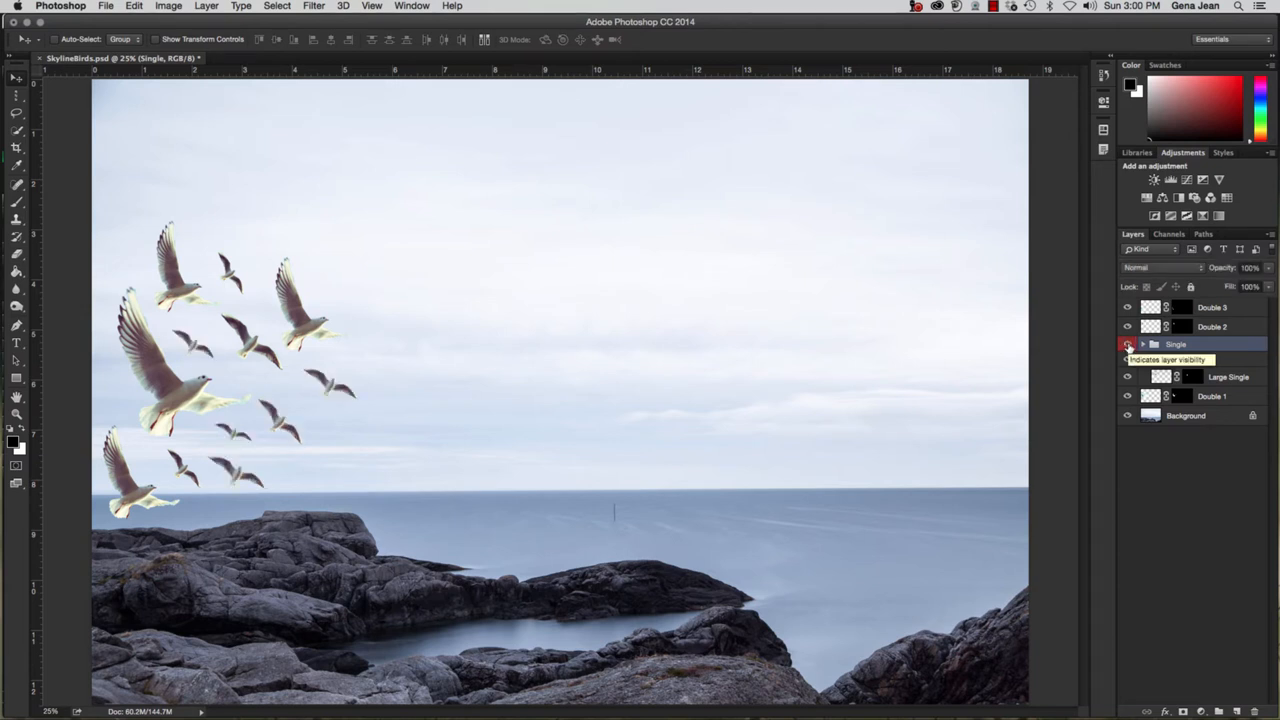
left_click(1142, 344)
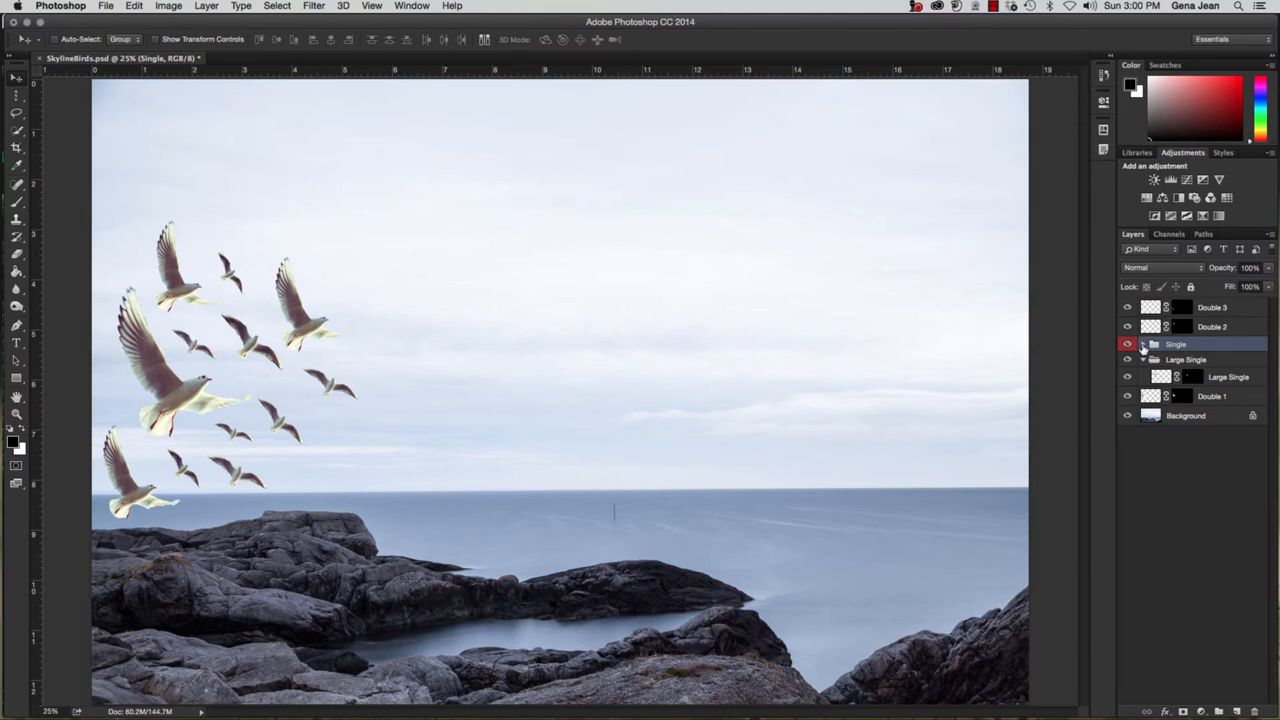
left_click(1143, 345)
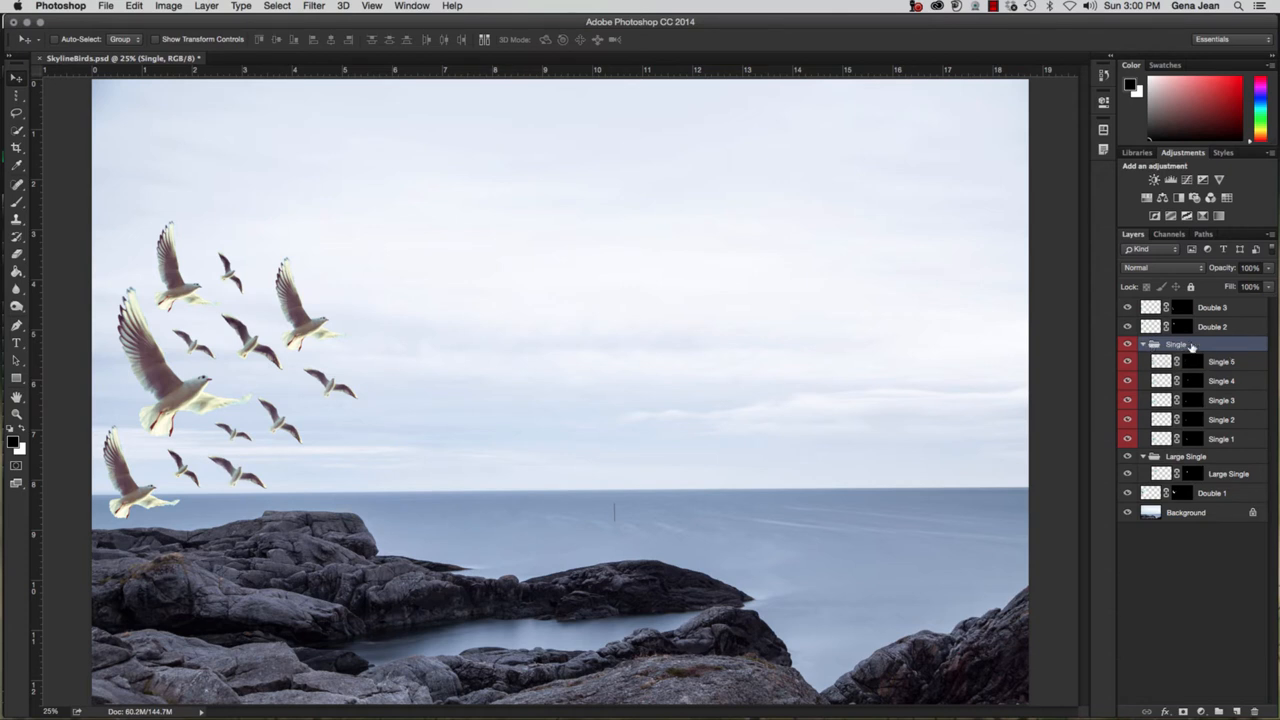
Collapse and expand the Single group to check its layers, leaving both the Single and Large Single groups collapsed.
left_click(1143, 344)
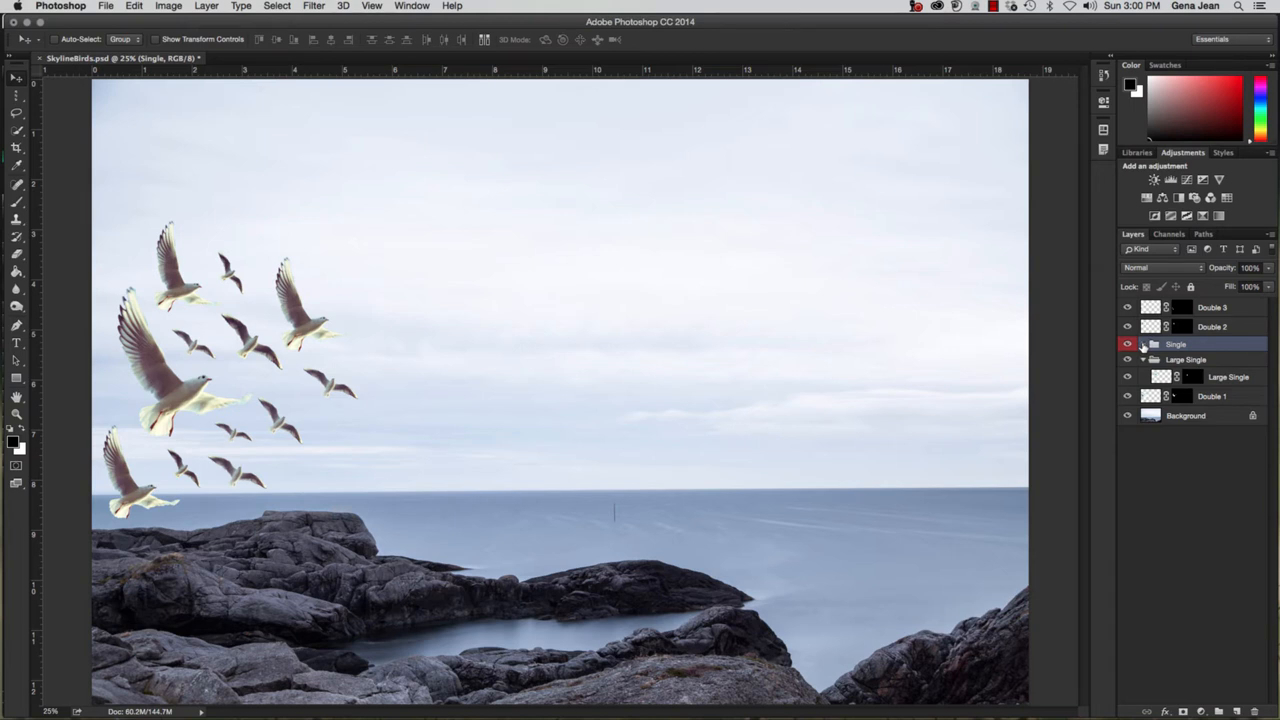
left_click(1143, 344)
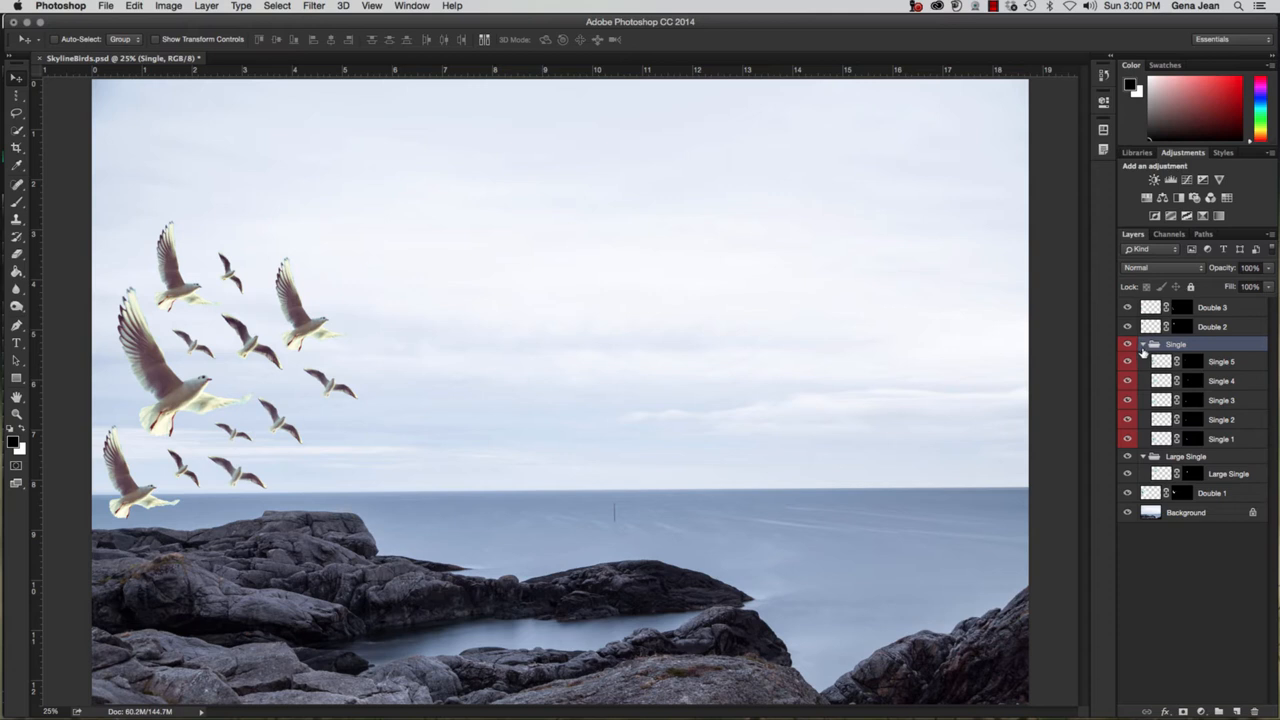
left_click(1143, 346)
left_click(1143, 346)
left_click(1143, 346)
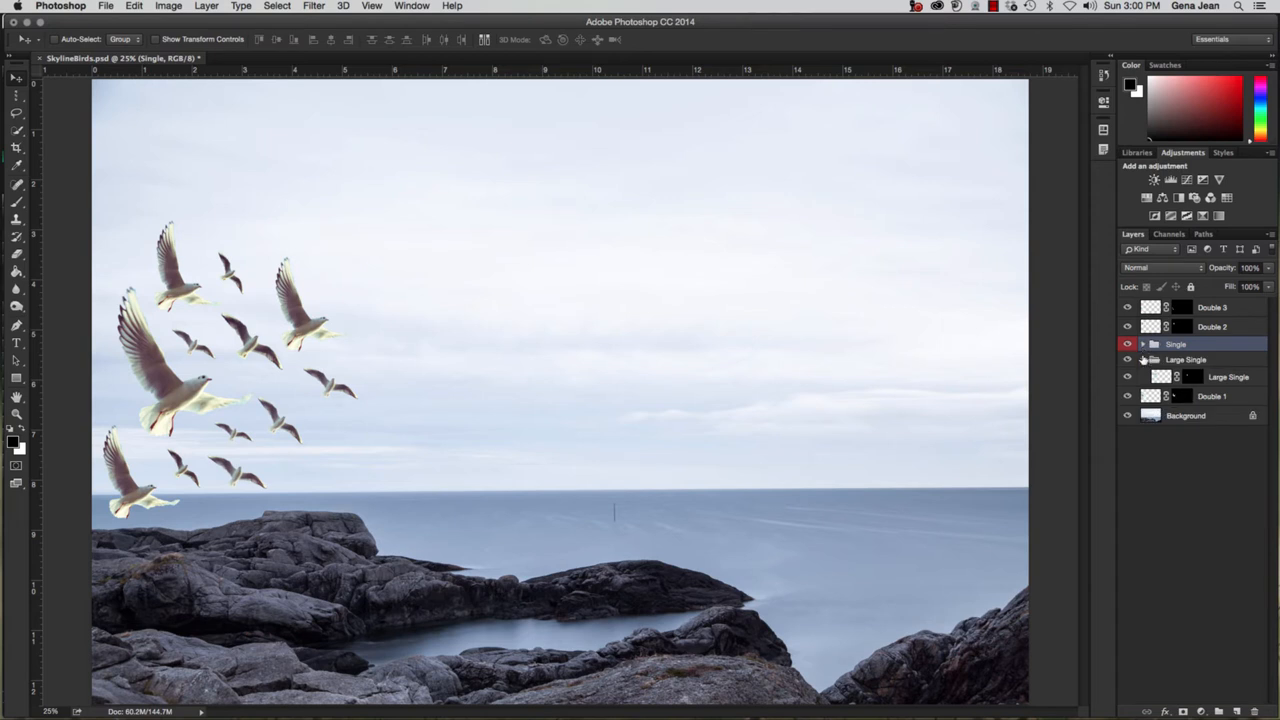
left_click(1143, 360)
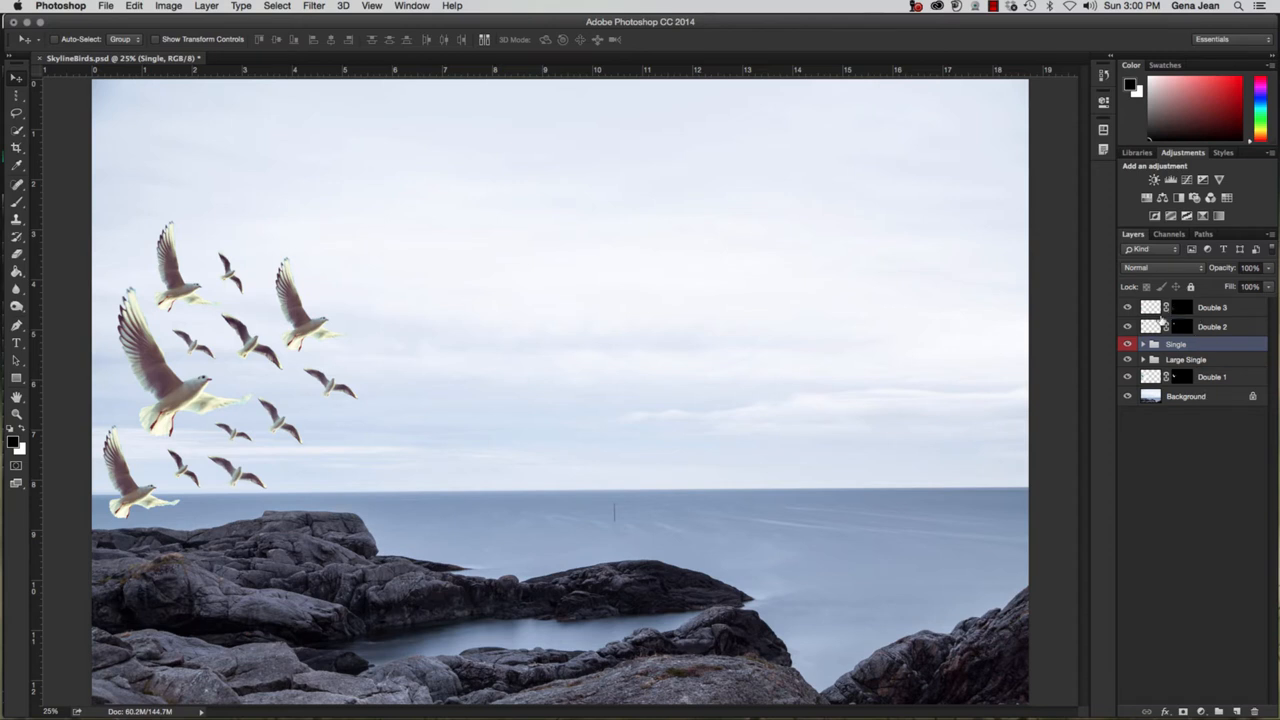
Select the Large Single group, the Single group and the Double 1 layer in turn to check which are linked.
left_click(1222, 358)
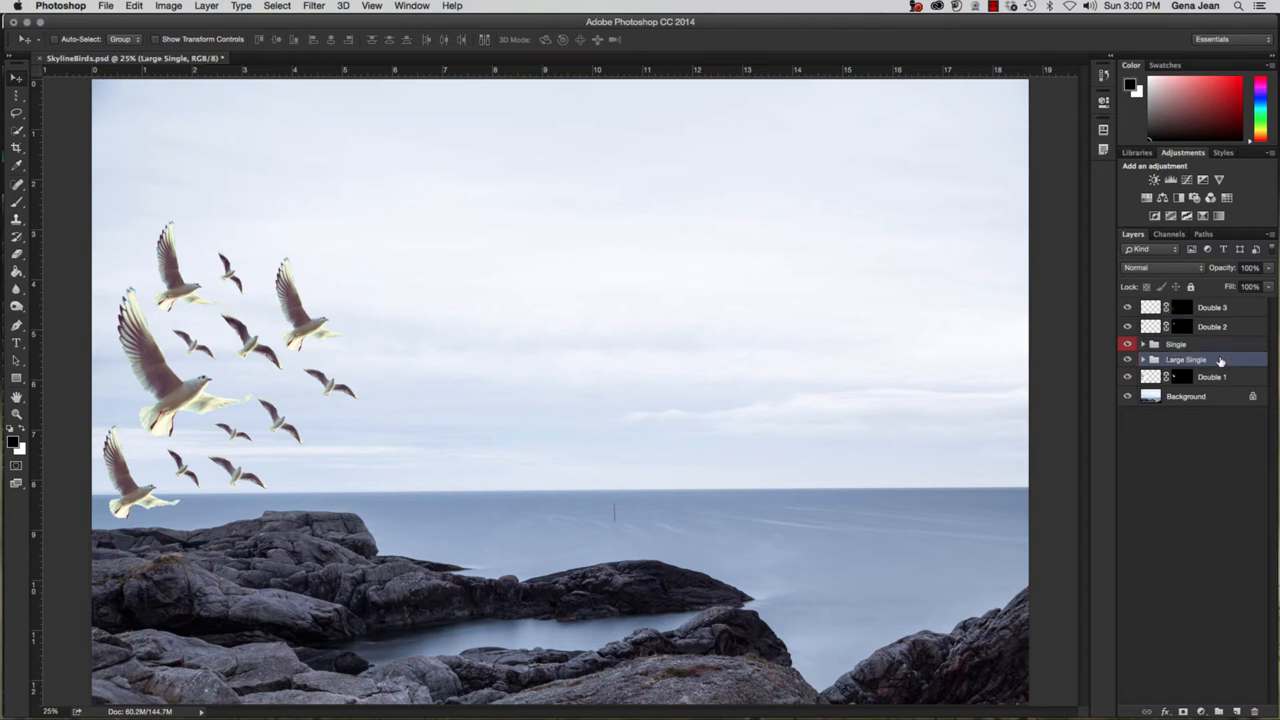
left_click(1217, 345)
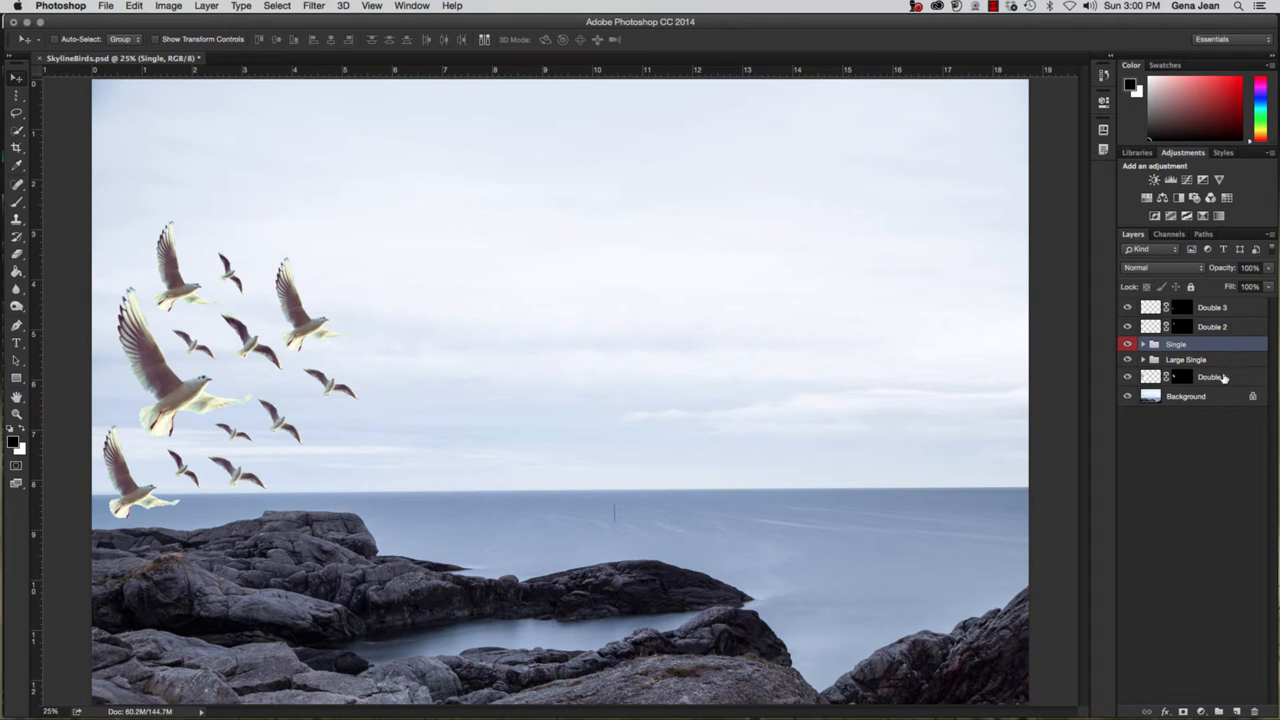
left_click(1214, 377)
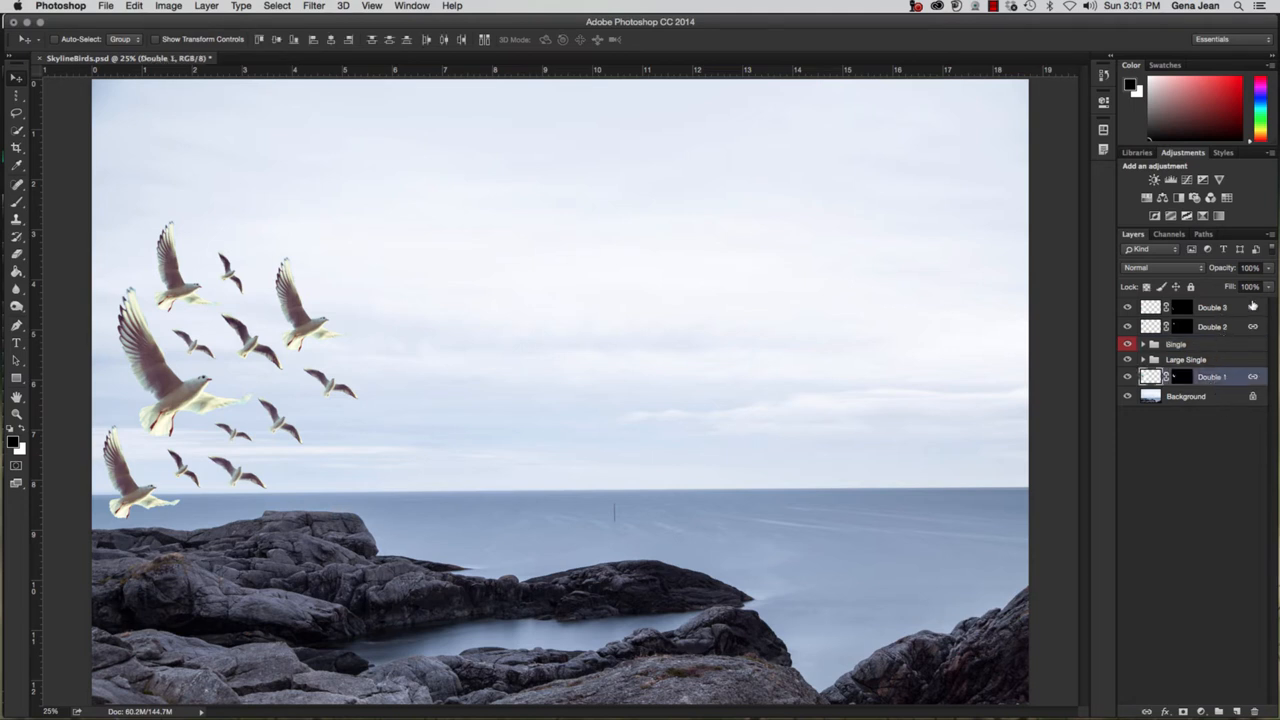
Duplicate the Background layer and rename the copy as sea and sky.
left_click(1218, 398)
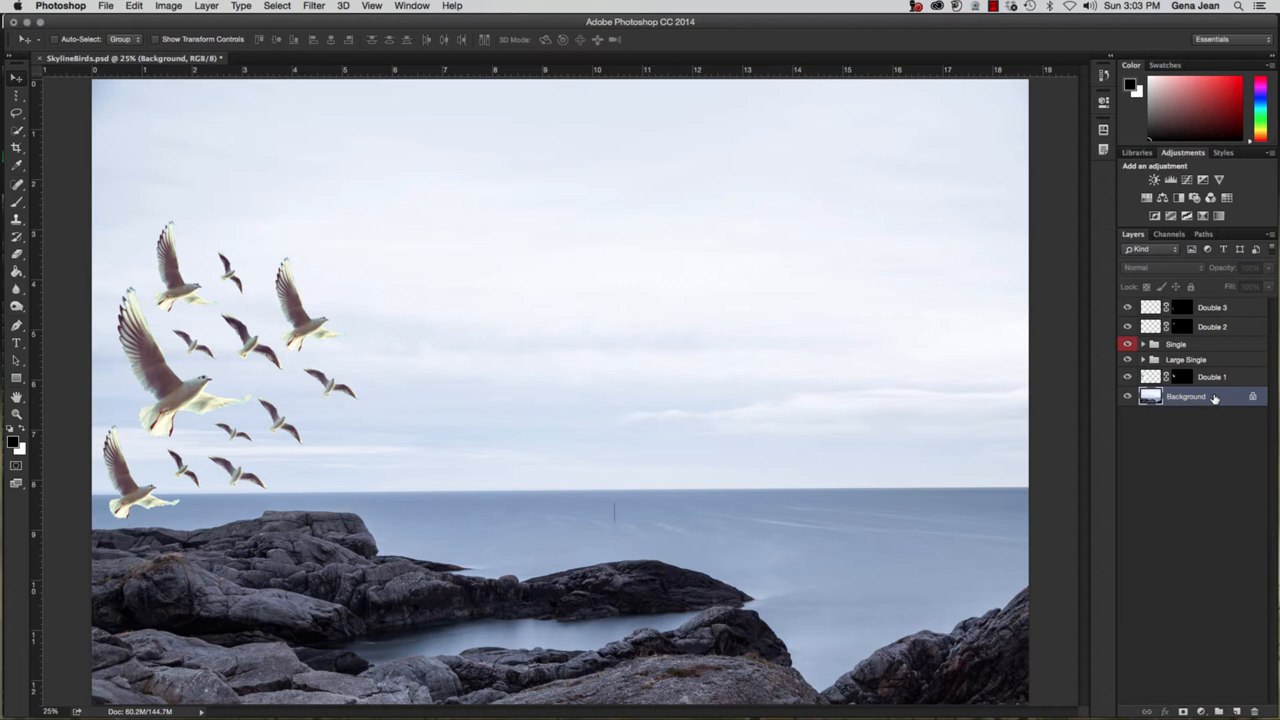
key("super+j")
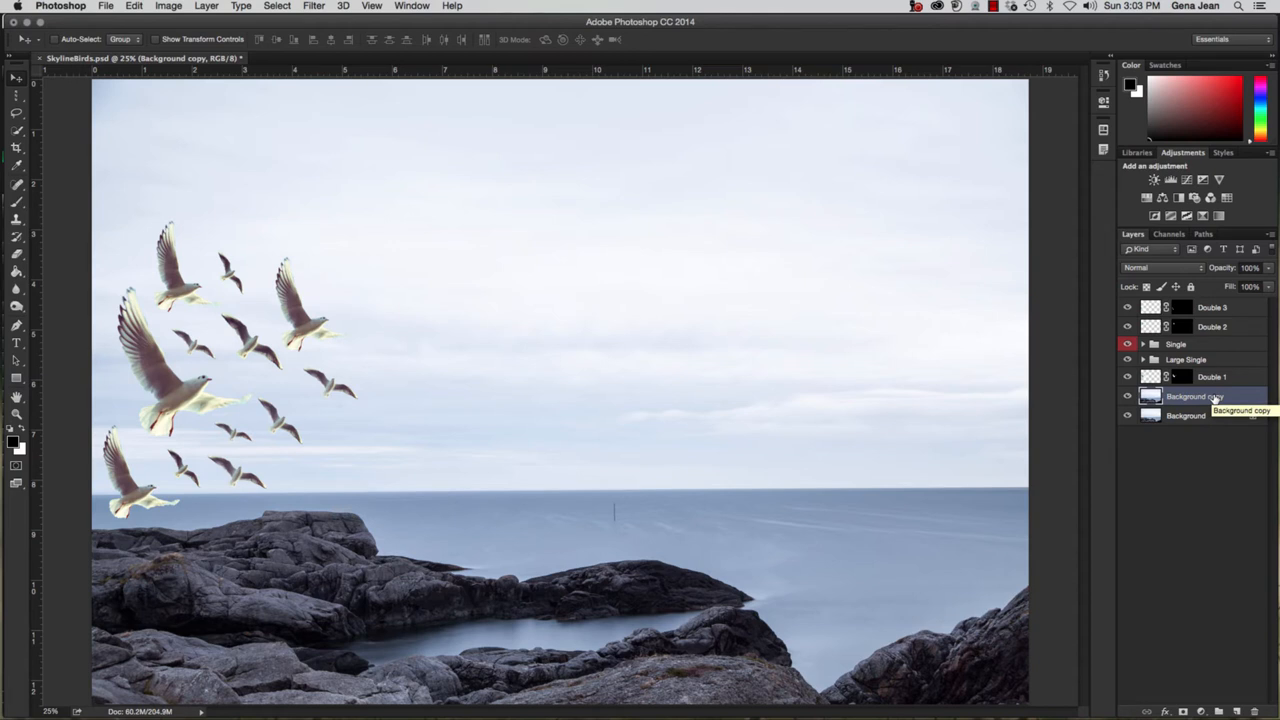
double_click(1213, 397)
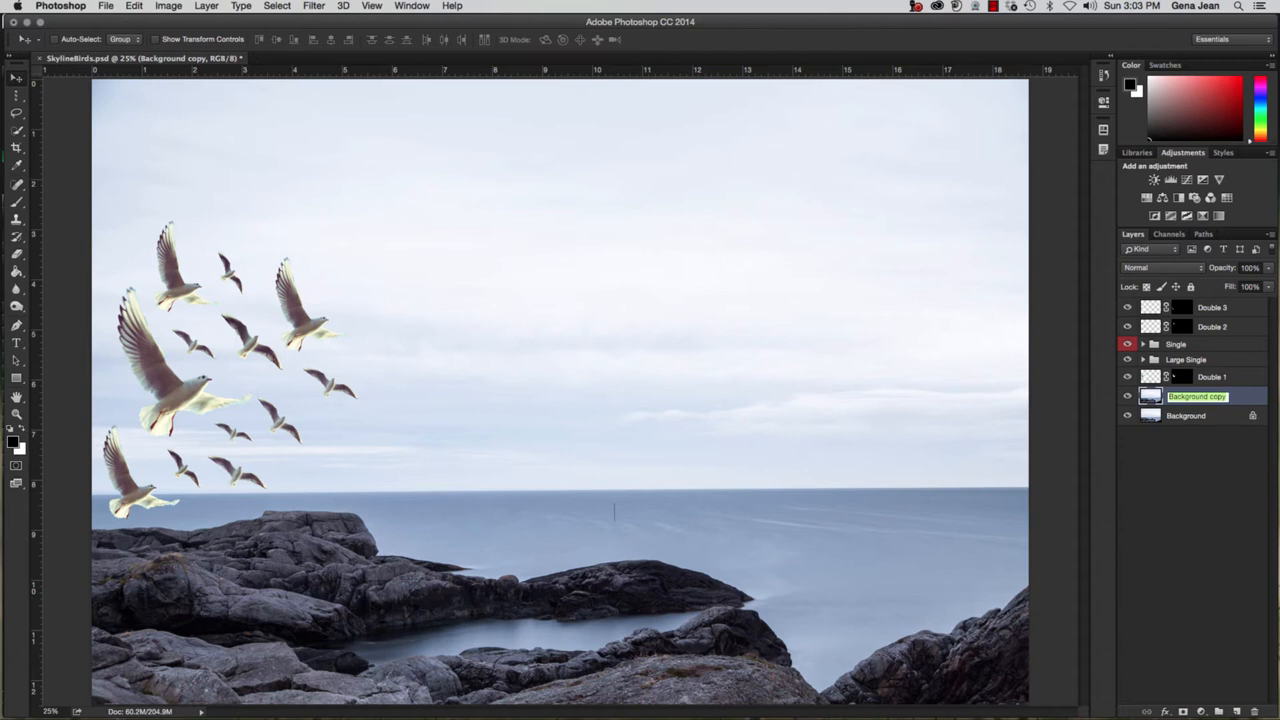
type("sea and sky")
key("Return")
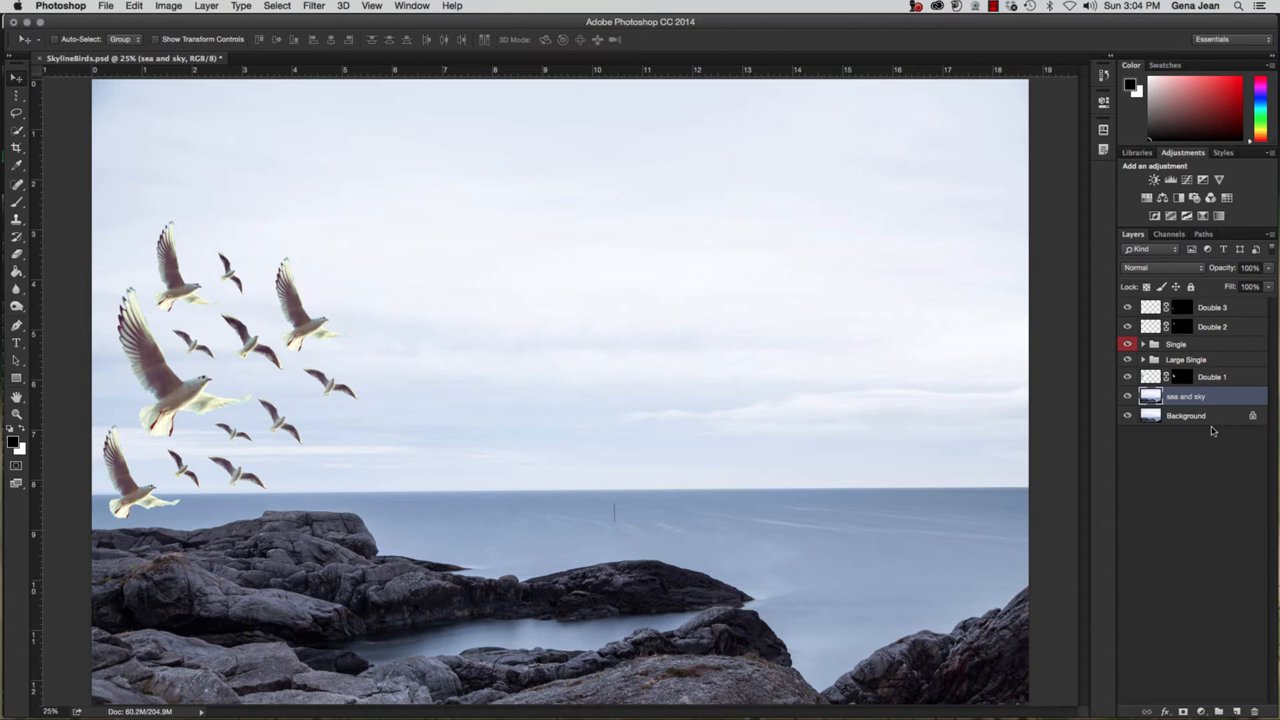
Duplicate the sea and sky layer and add a Levels adjustment above the copy with midtones 0.70 and shadow input 17.
key("super+j")
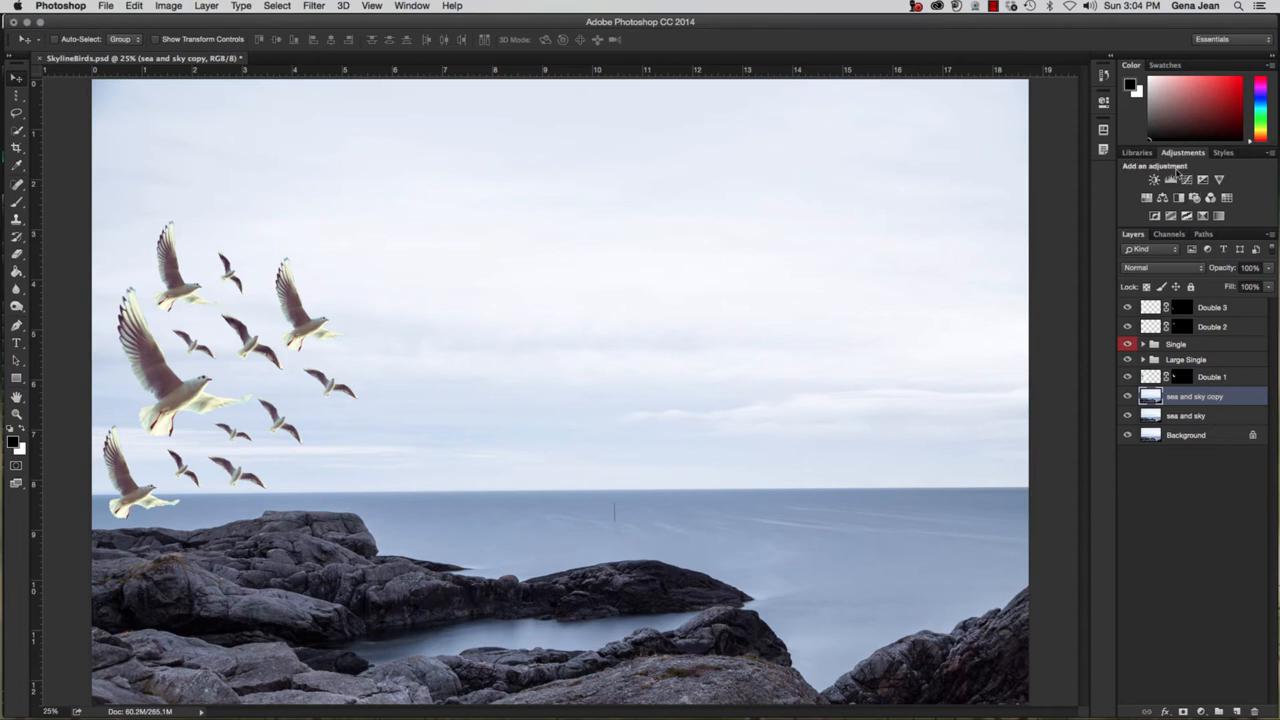
left_click(1172, 180)
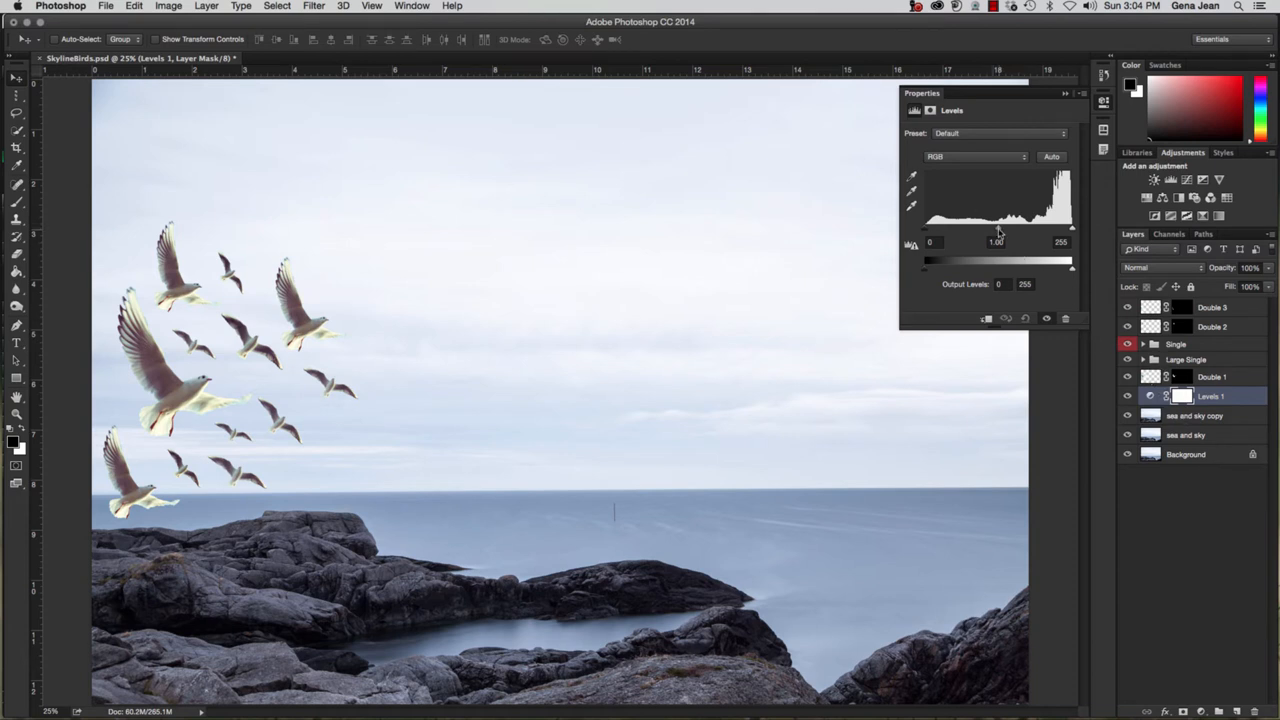
left_click_drag(998, 231, 1015, 231)
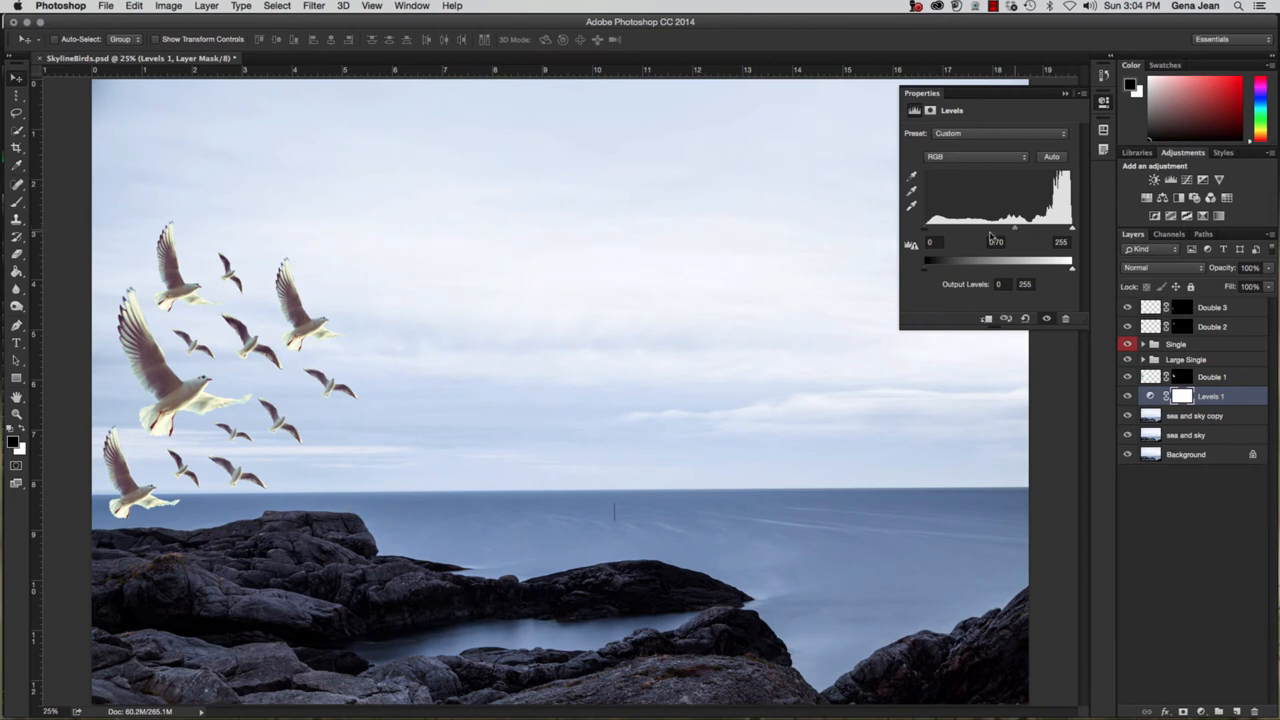
left_click_drag(927, 231, 934, 232)
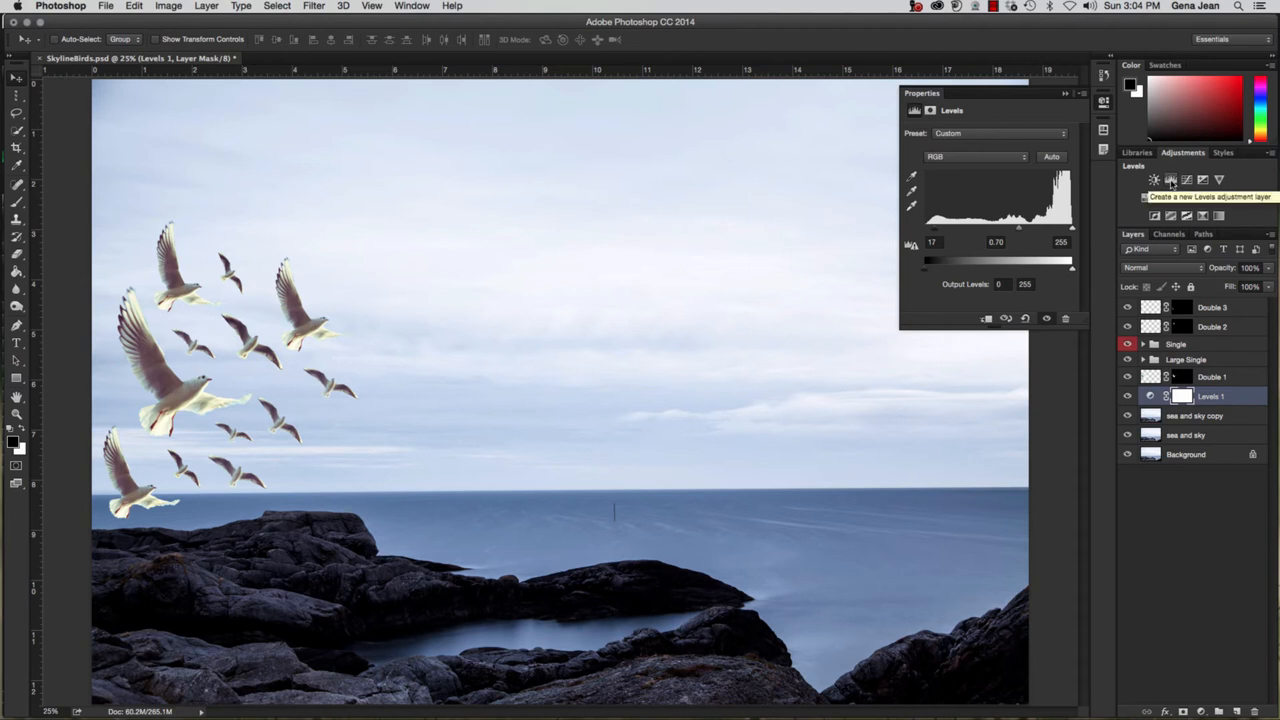
Fine-tune the midtone and highlight inputs of the Levels 1 adjustment and collapse its properties.
left_click(934, 241)
left_click_drag(1019, 230, 1018, 232)
key("Tab")
left_click_drag(1072, 232, 1075, 231)
left_click(1066, 94)
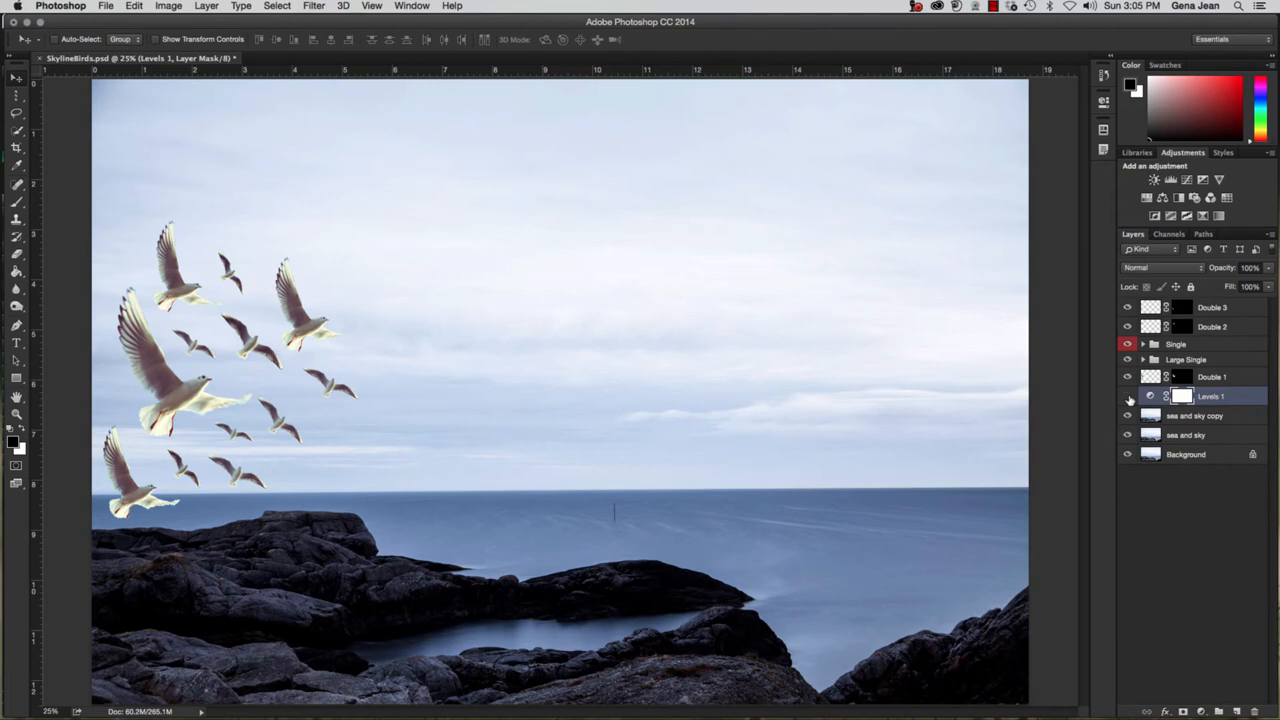
Toggle the Levels 1 adjustment's visibility off and on to compare the image before and after.
left_click(1128, 396)
left_click(1128, 396)
left_click(1128, 396)
left_click(1128, 396)
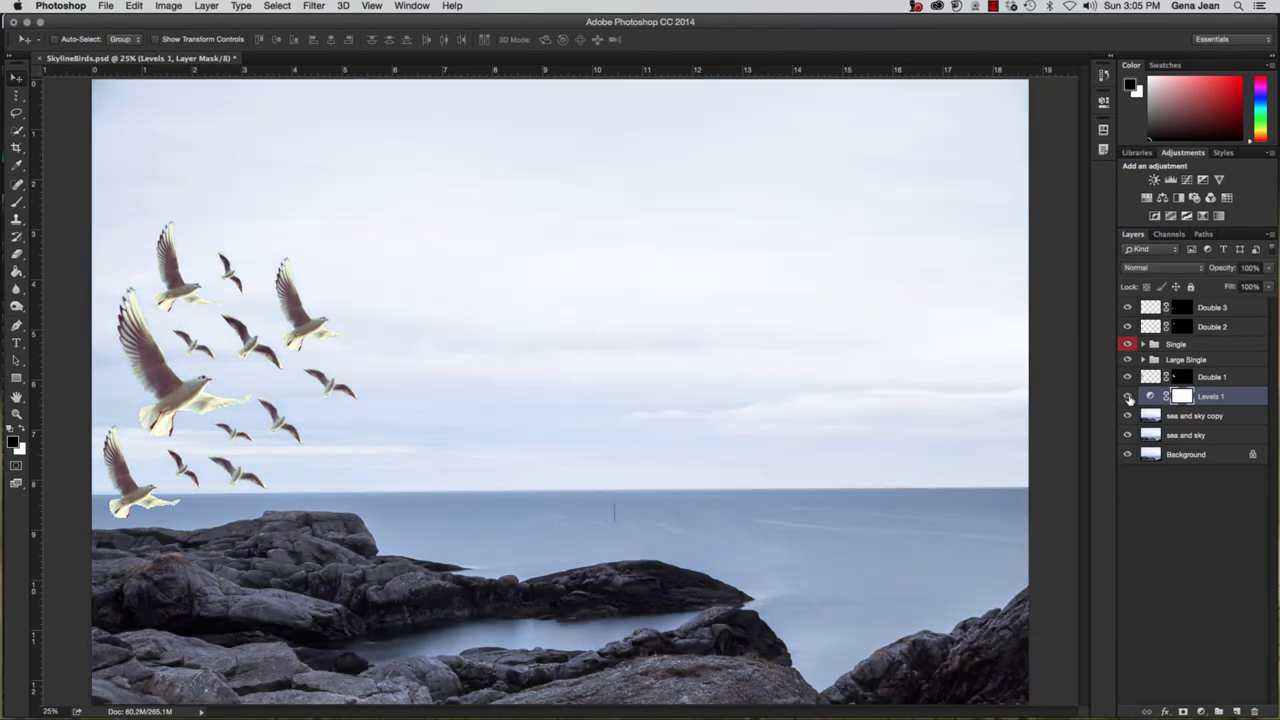
left_click(1128, 396)
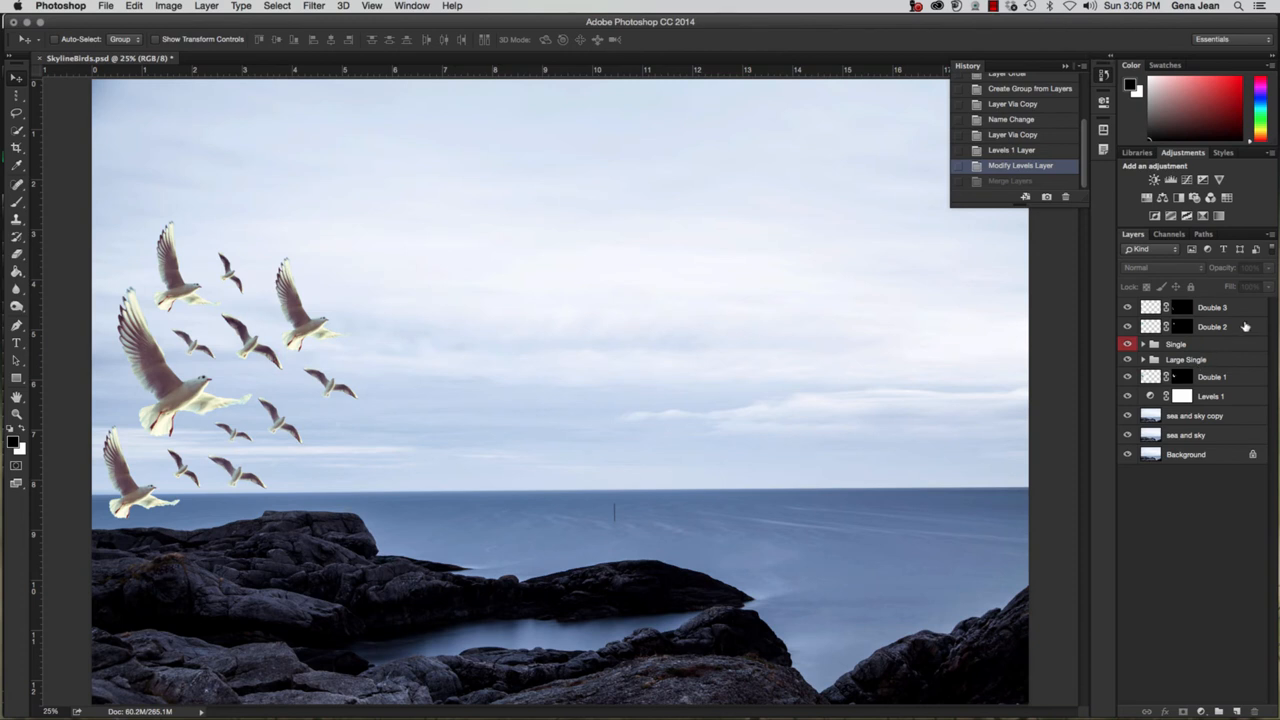
Merge the Double 2 and Double 3 layers into a single layer.
left_click(1245, 326)
left_click(1237, 315, "shift")
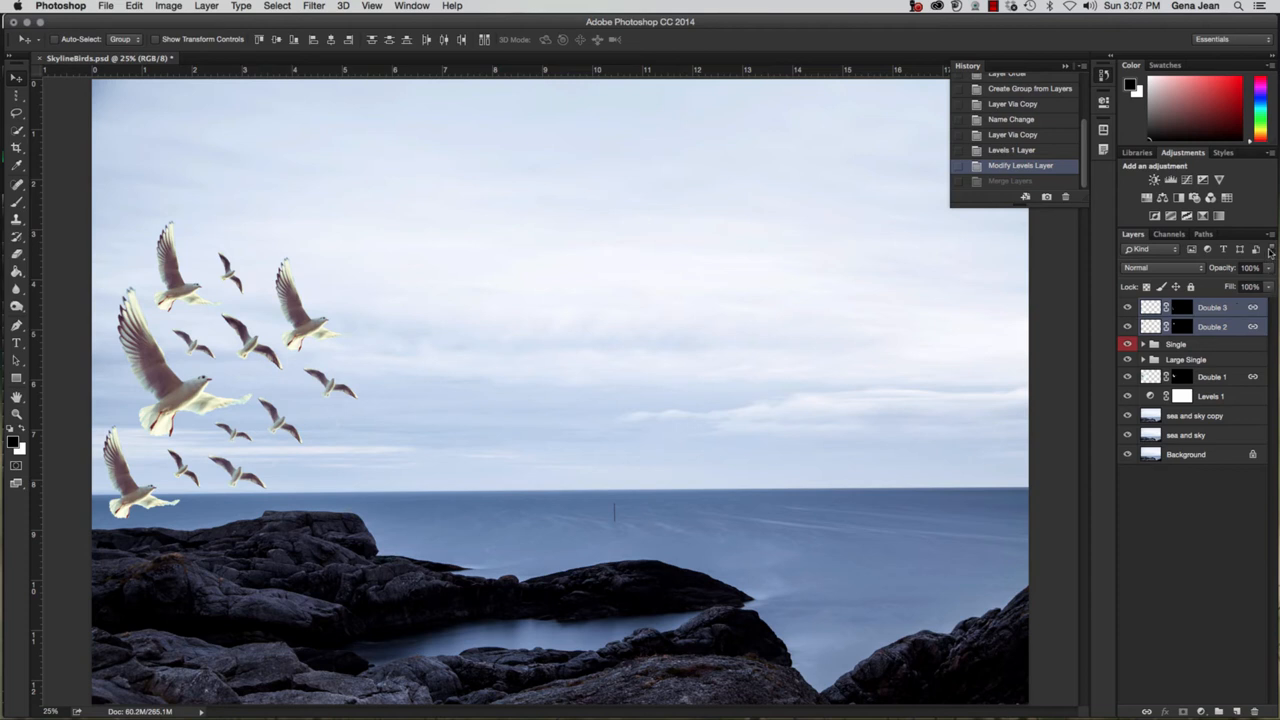
left_click(1271, 239)
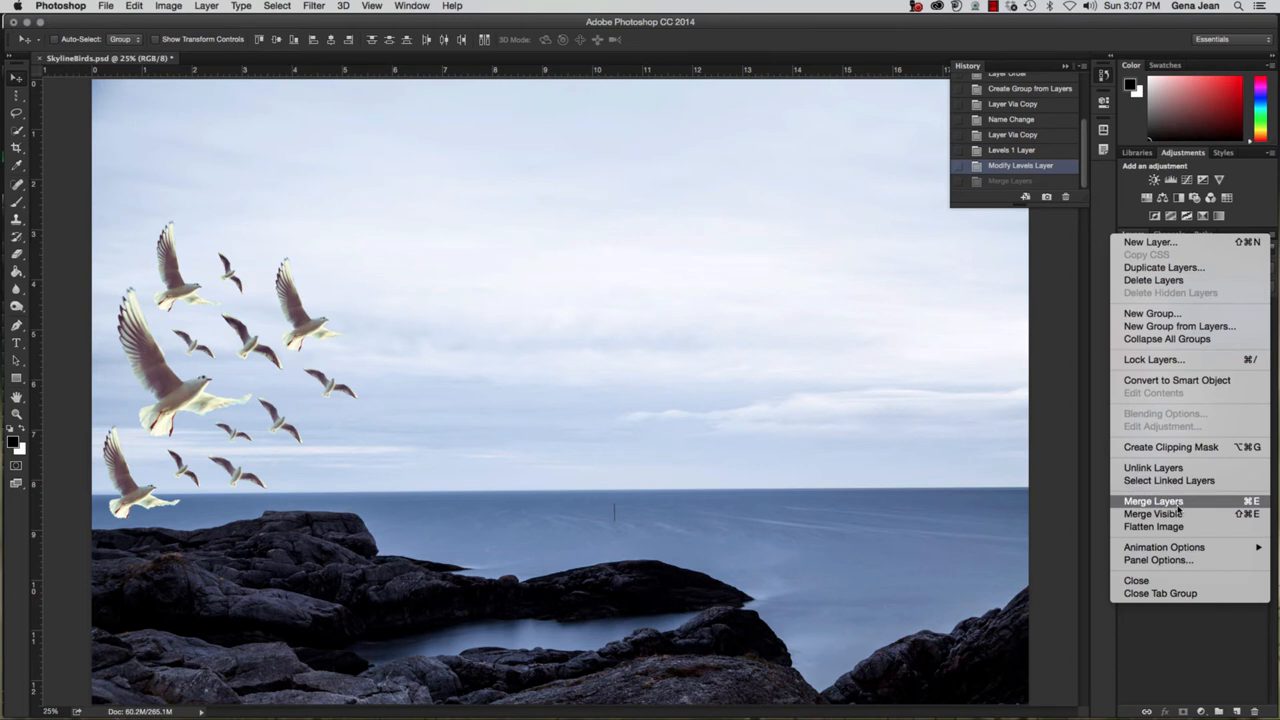
left_click(1177, 503)
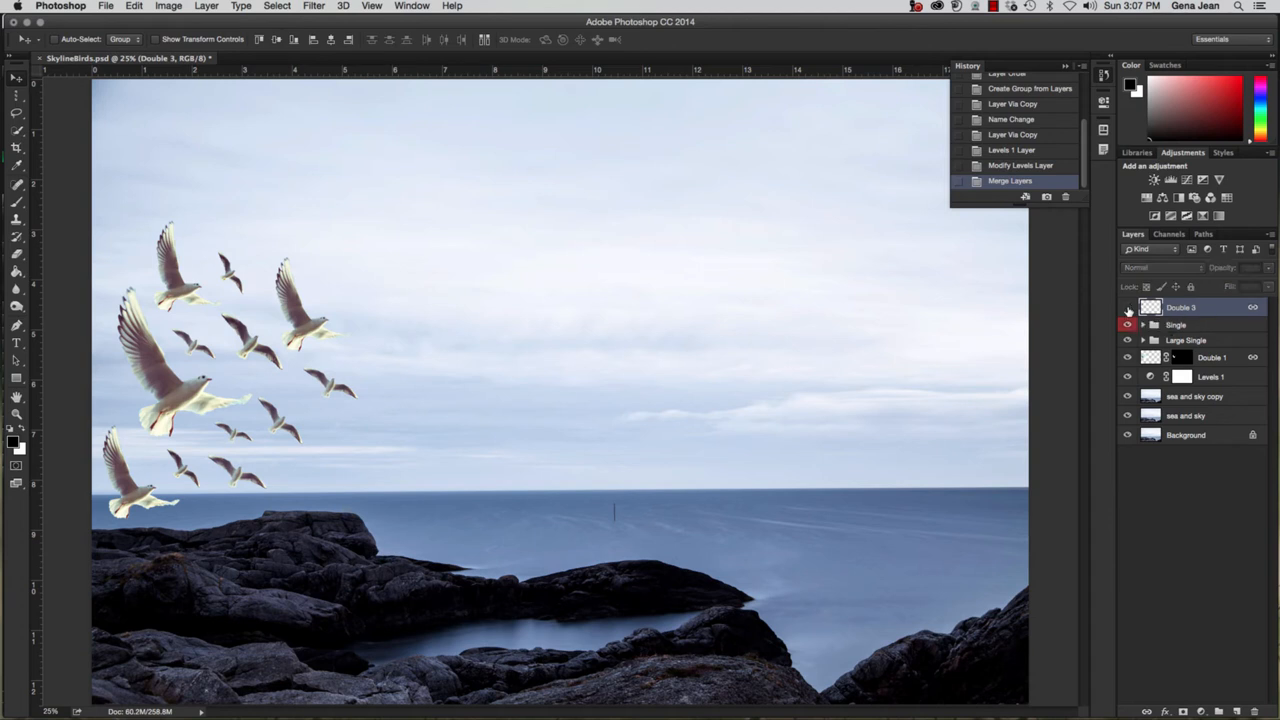
Toggle the merged Double 3 layer's visibility to check its birds, and shift the layer slightly on the canvas.
left_click(1128, 308)
left_click(1128, 308)
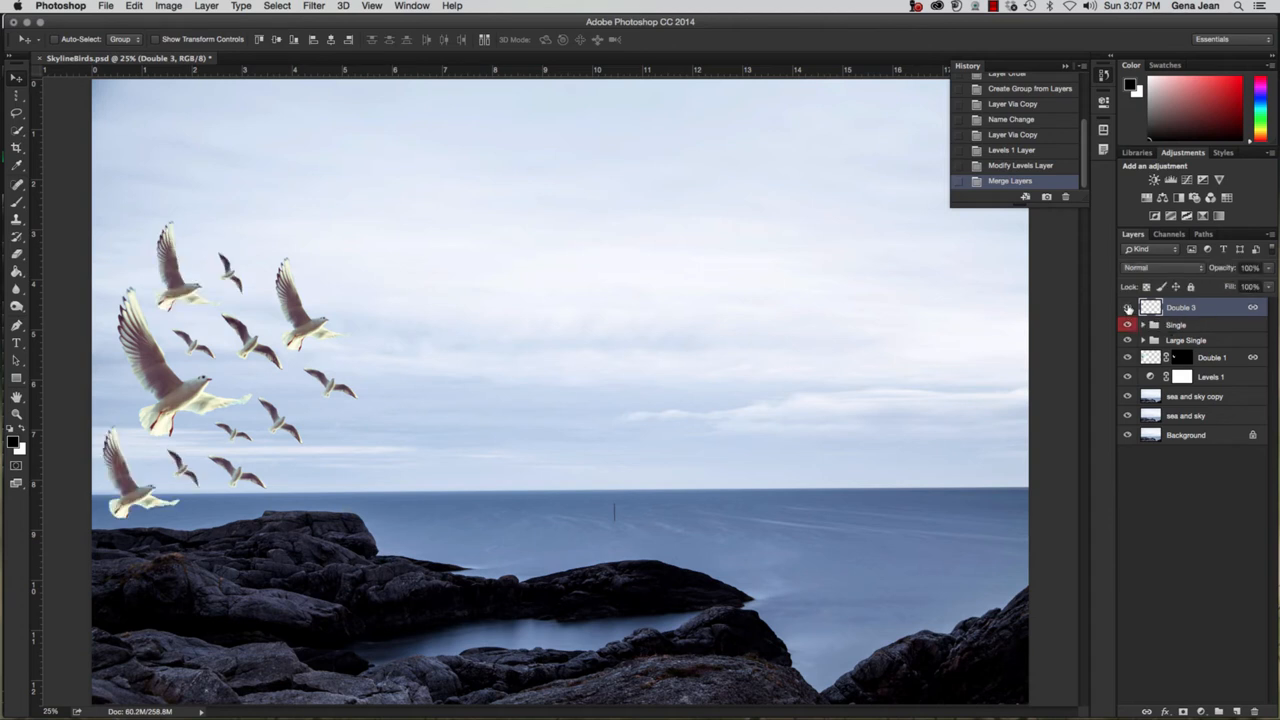
left_click(1128, 308)
left_click(1128, 308)
mouse_move(310, 305)
left_mouse_down()
mouse_move(519, 293)
mouse_move(311, 302)
left_mouse_up()
left_click(1128, 307)
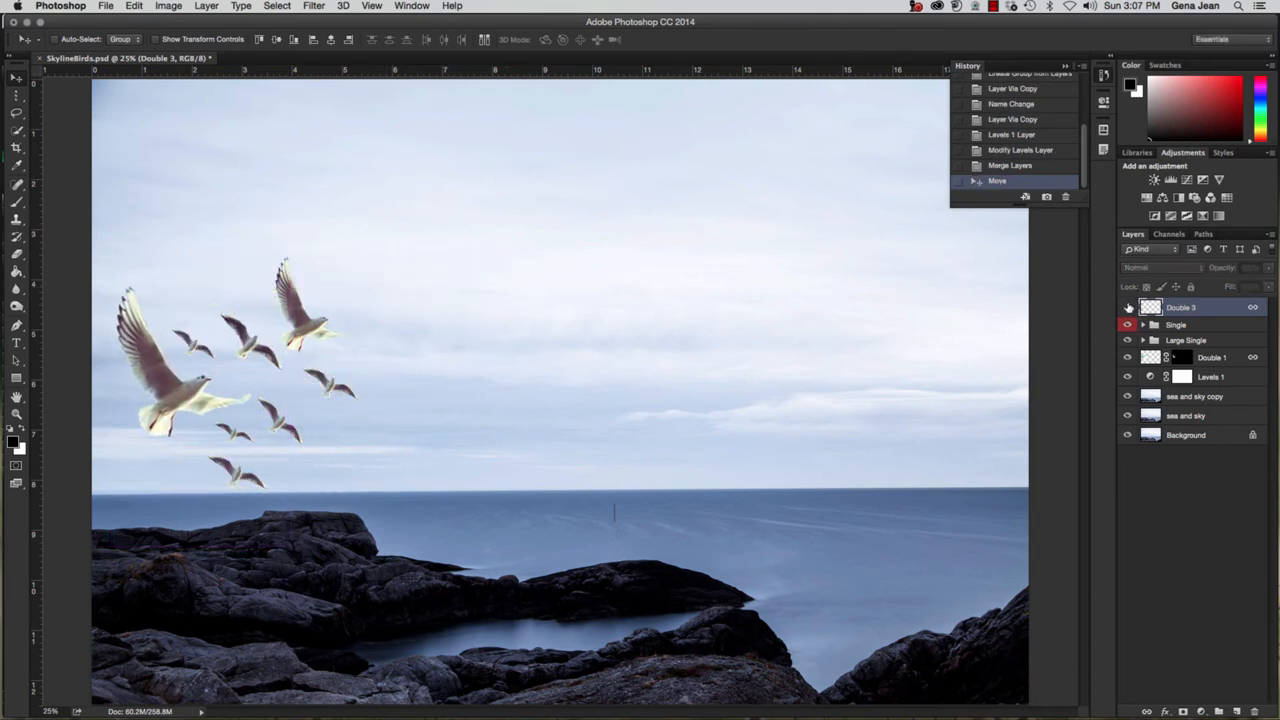
left_click(1128, 307)
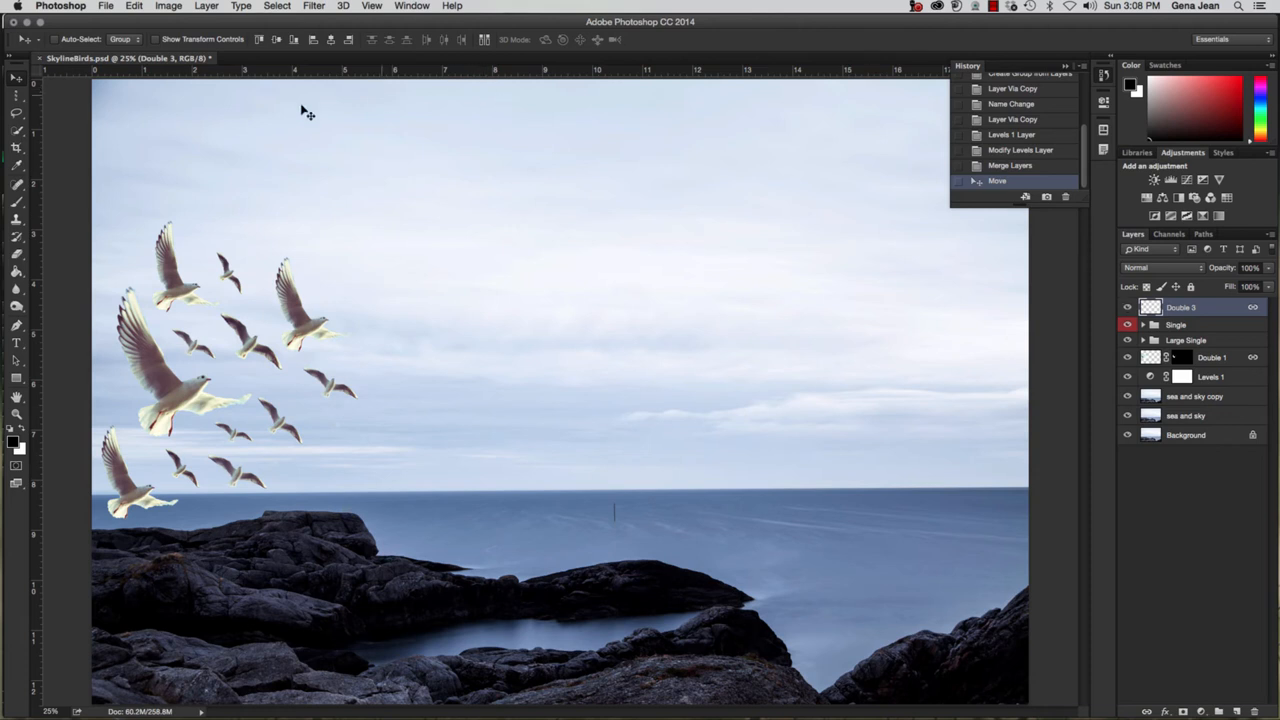
Create a 700 px wide and 300 px high rectangle shape in the middle of the sky.
left_click(17, 379)
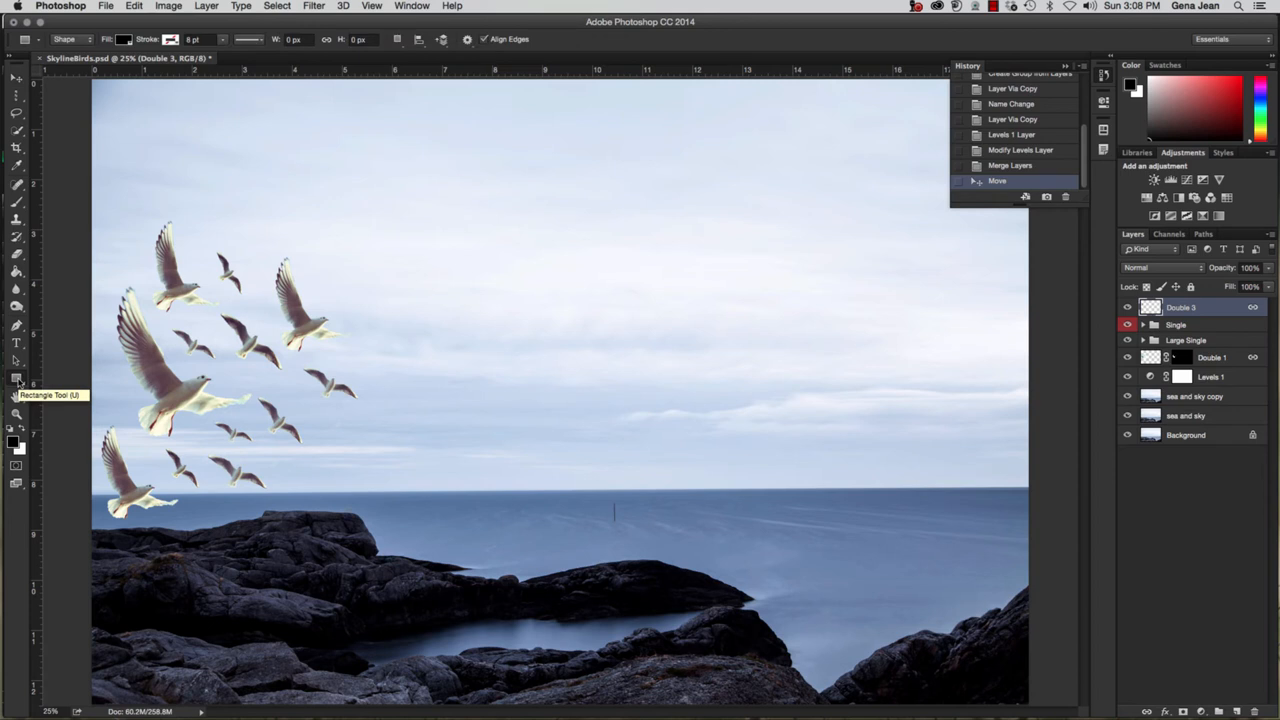
left_click(588, 284)
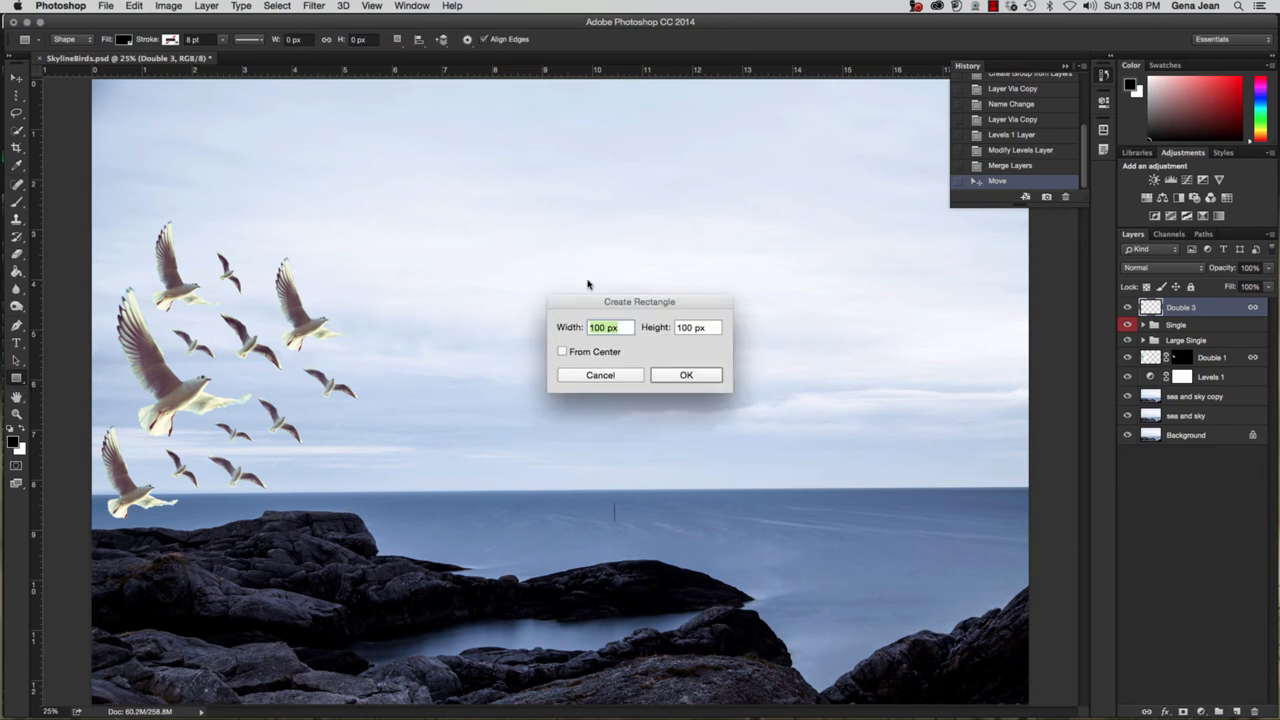
type("700")
left_click_drag(692, 330, 676, 331)
type("300")
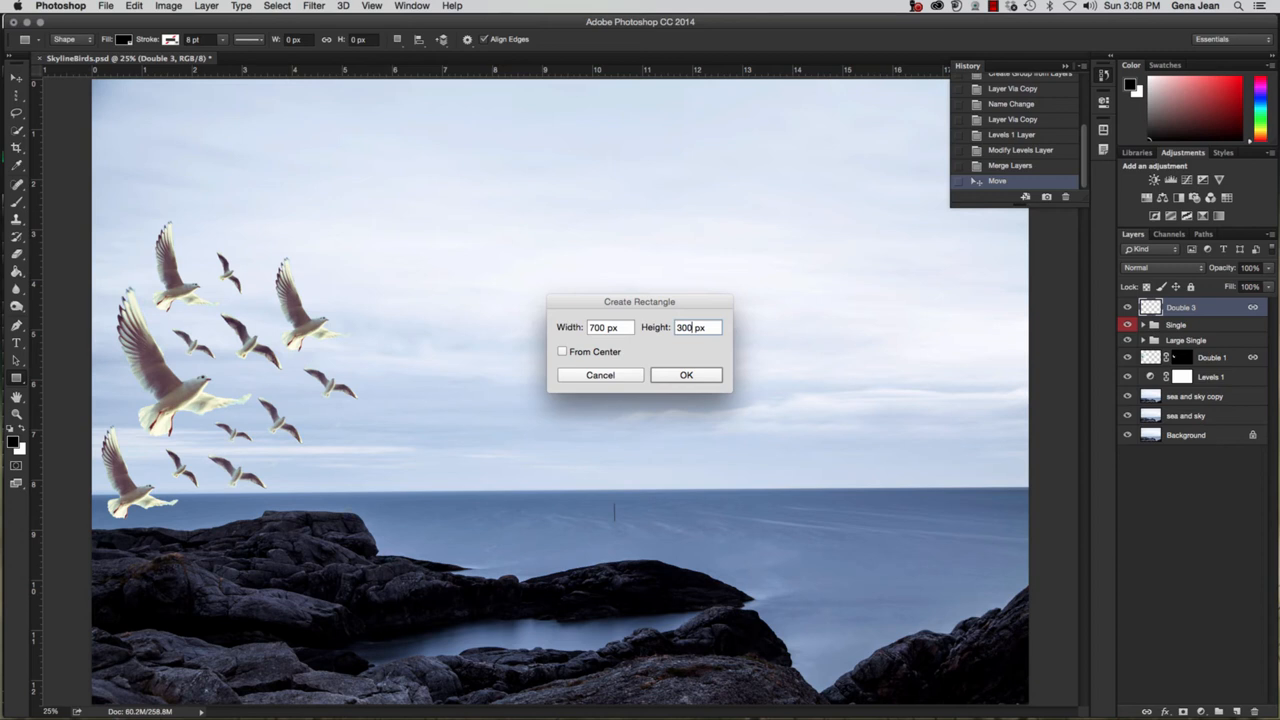
left_click(684, 376)
left_click(684, 376)
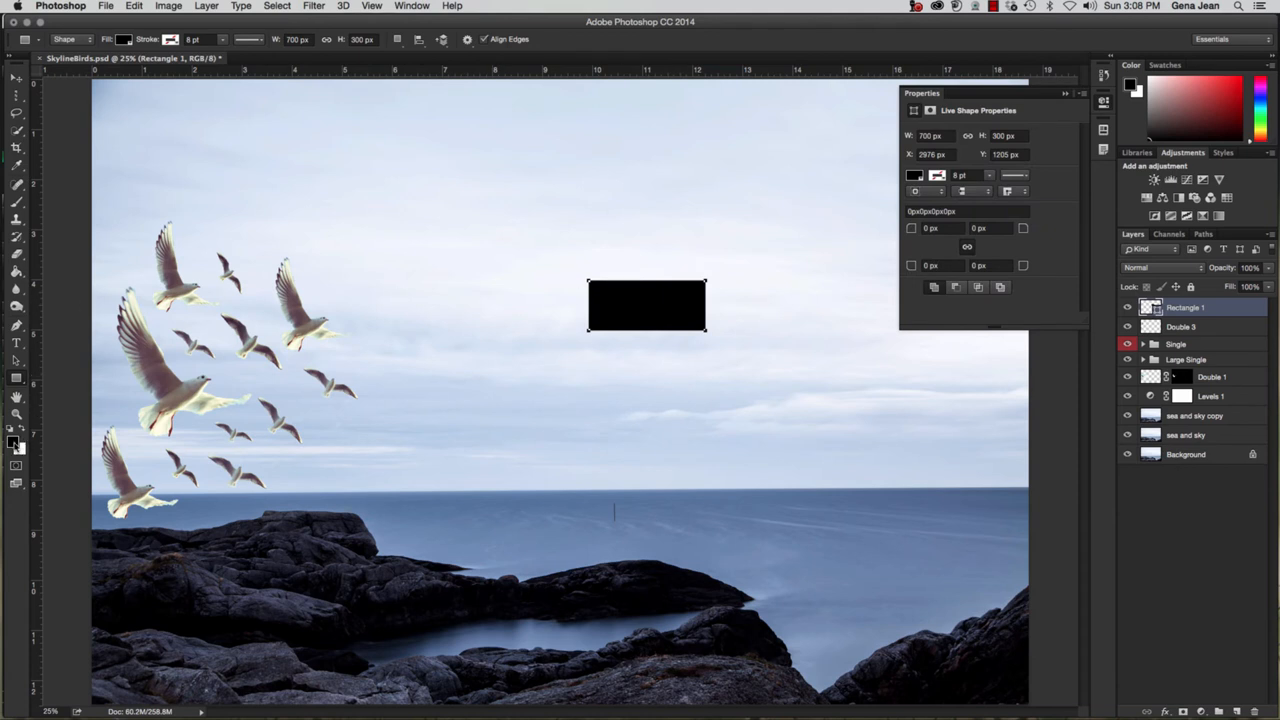
Set the foreground color to the sea blue 54709c by sampling the water just below the horizon.
left_click(13, 441)
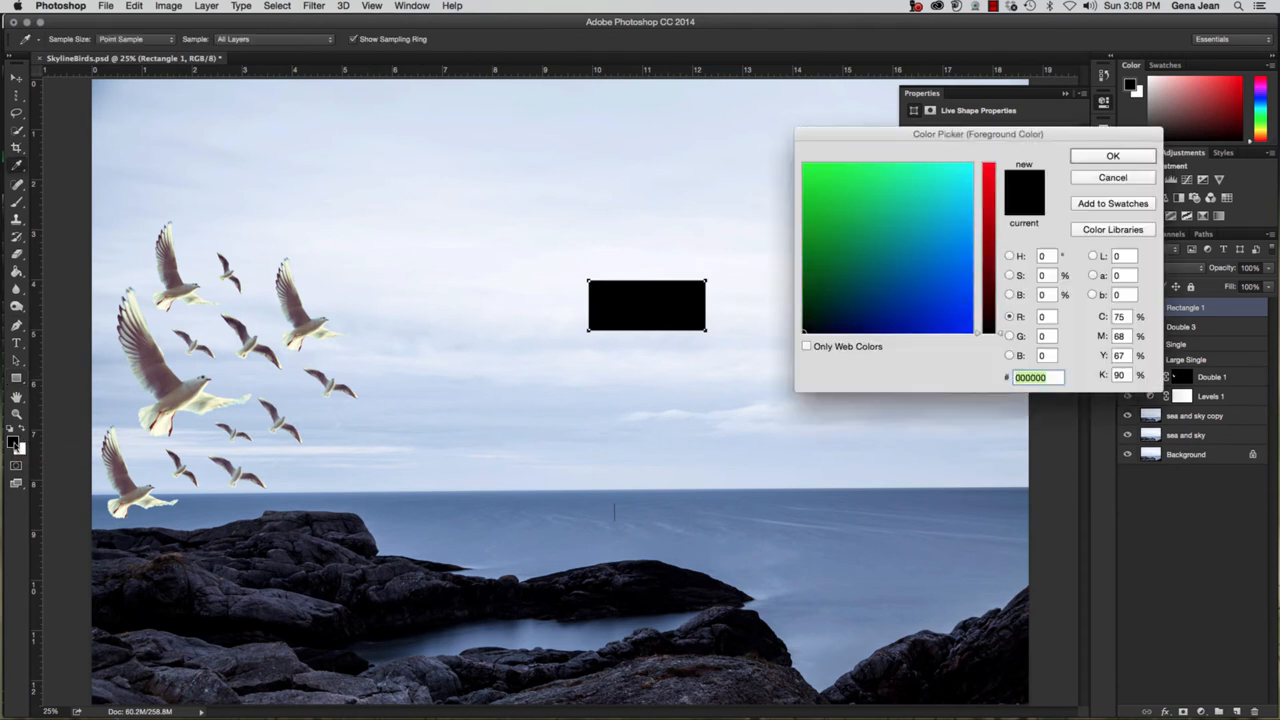
left_click(471, 503)
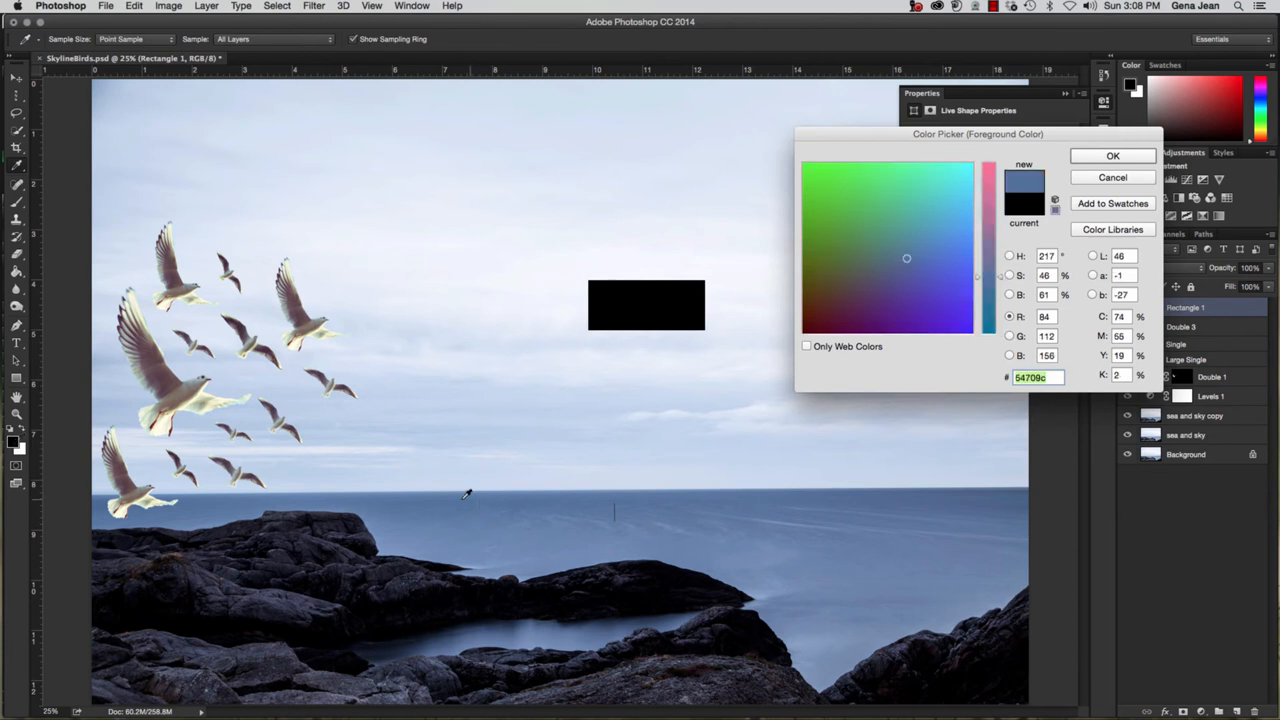
left_click(1113, 156)
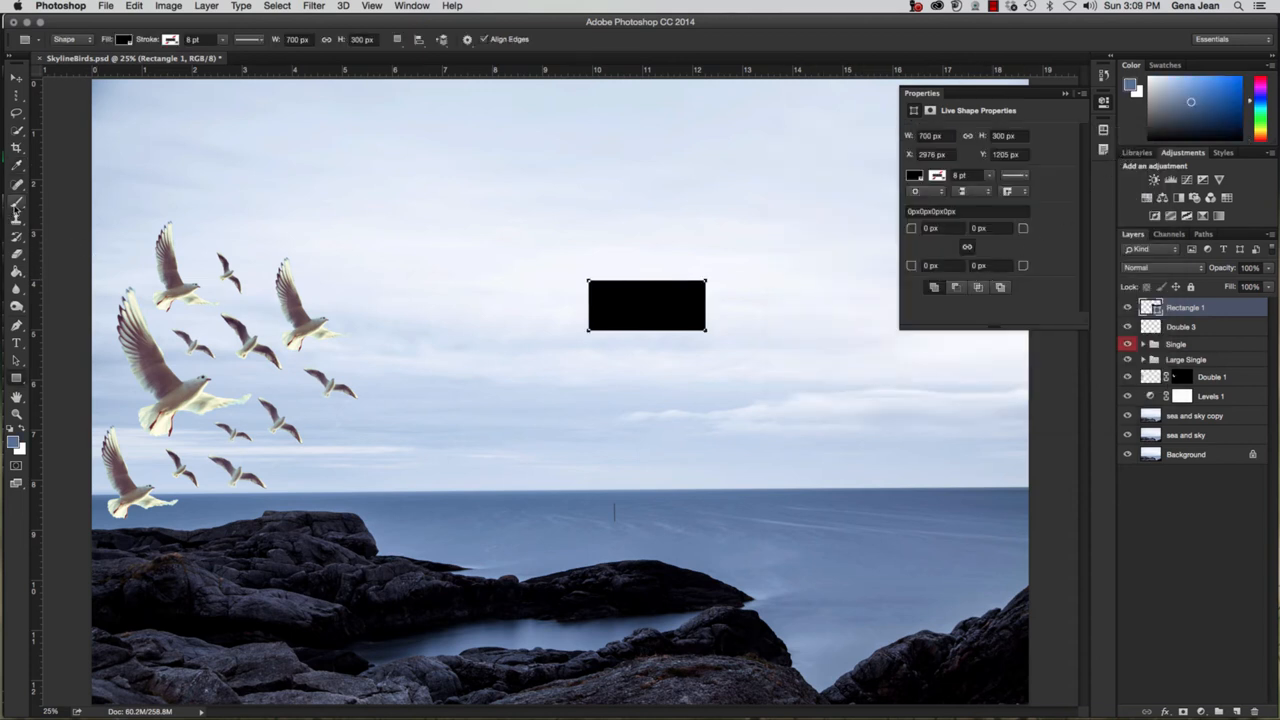
Rasterize the rectangle shape layer and fill it with the foreground color using the Paint Bucket.
left_click(16, 272)
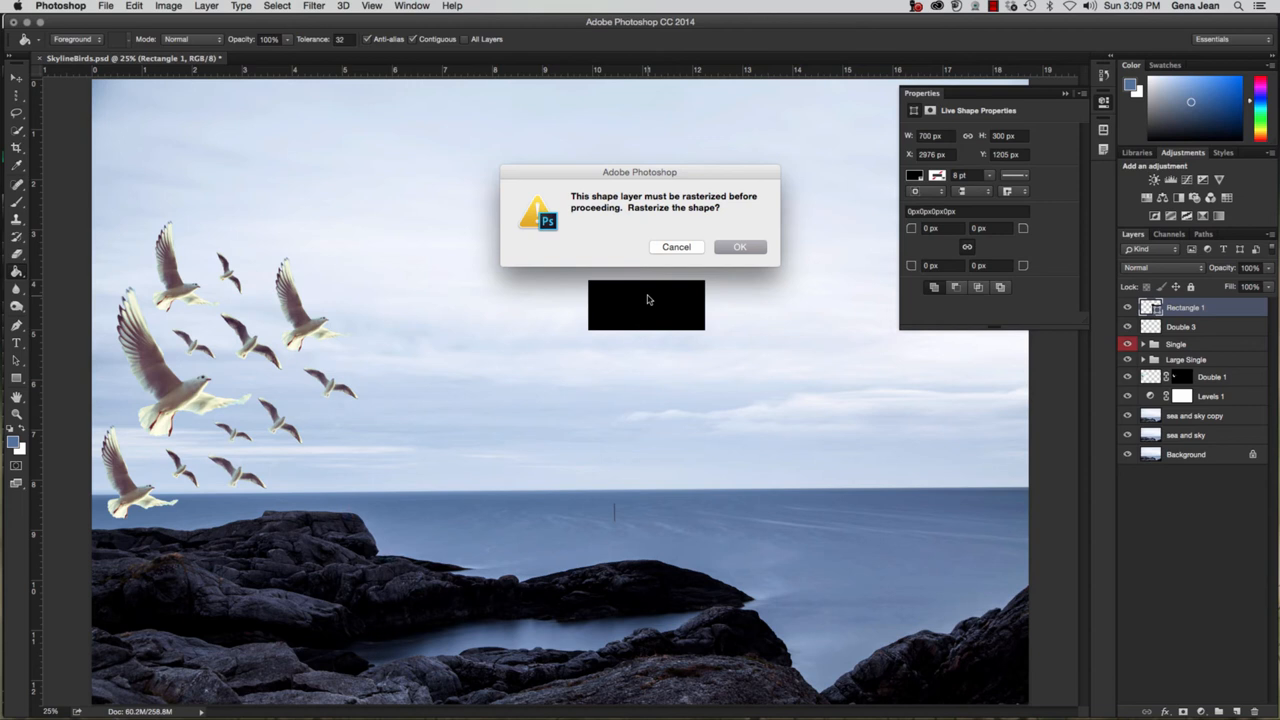
left_click(740, 247)
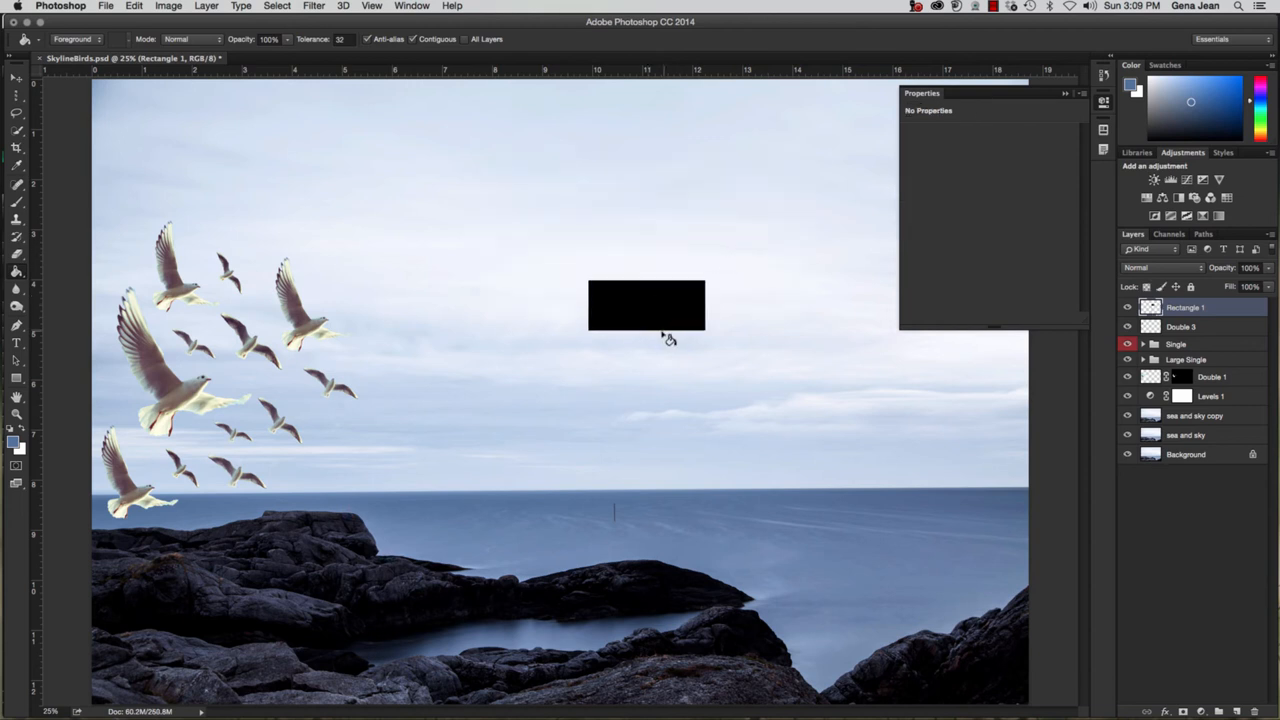
left_click(647, 305)
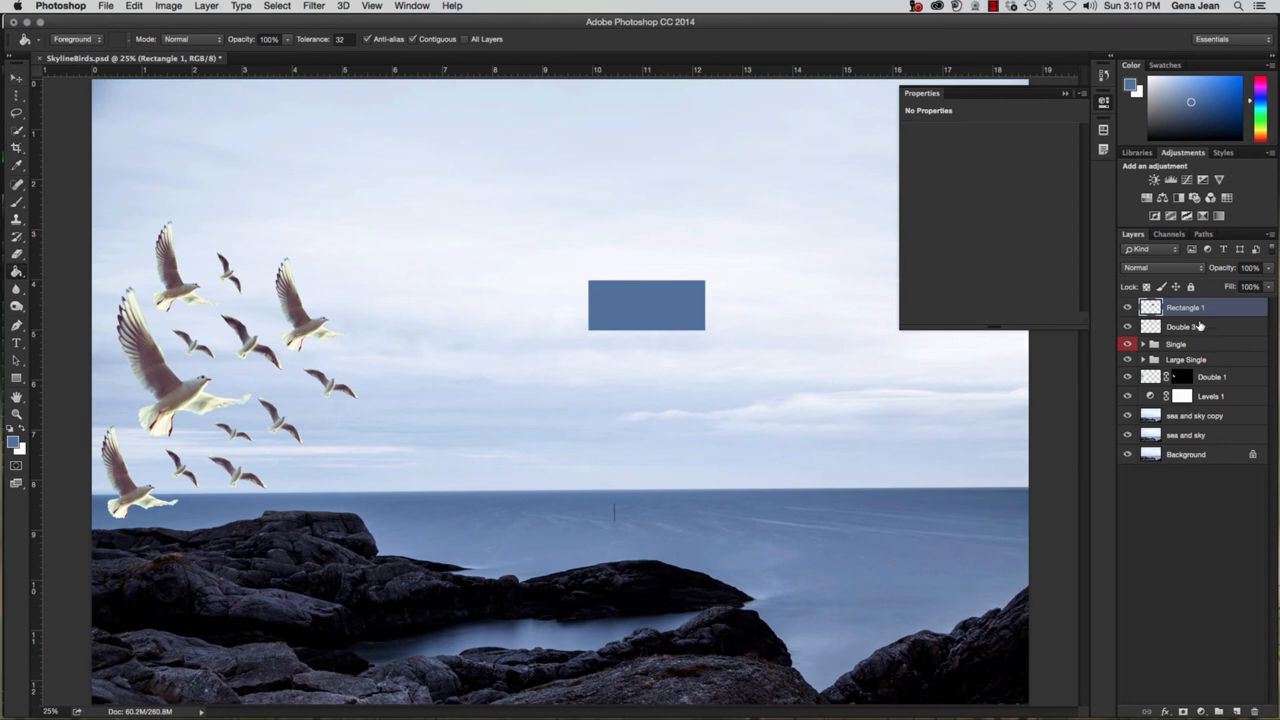
Move the blue rectangle from the sky onto the rocks near the image's lower-left corner.
left_click(1208, 329)
left_click(1209, 312)
left_click(16, 80)
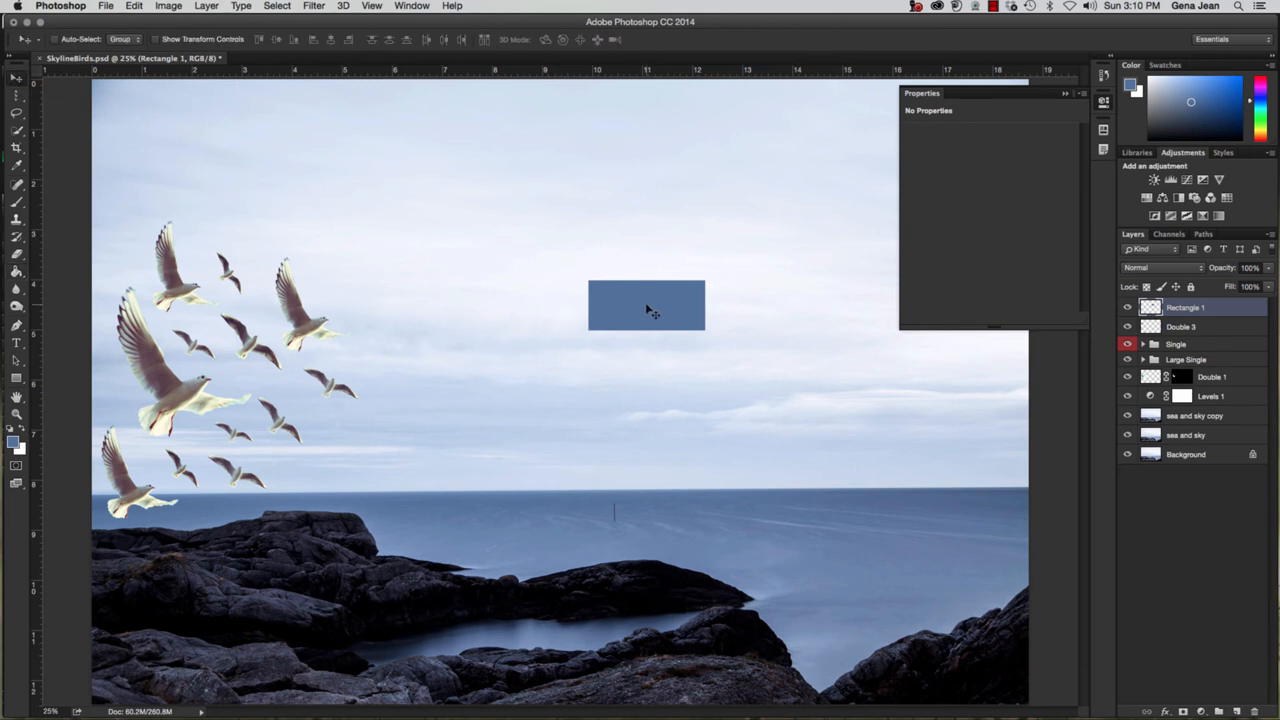
left_click_drag(651, 313, 175, 653)
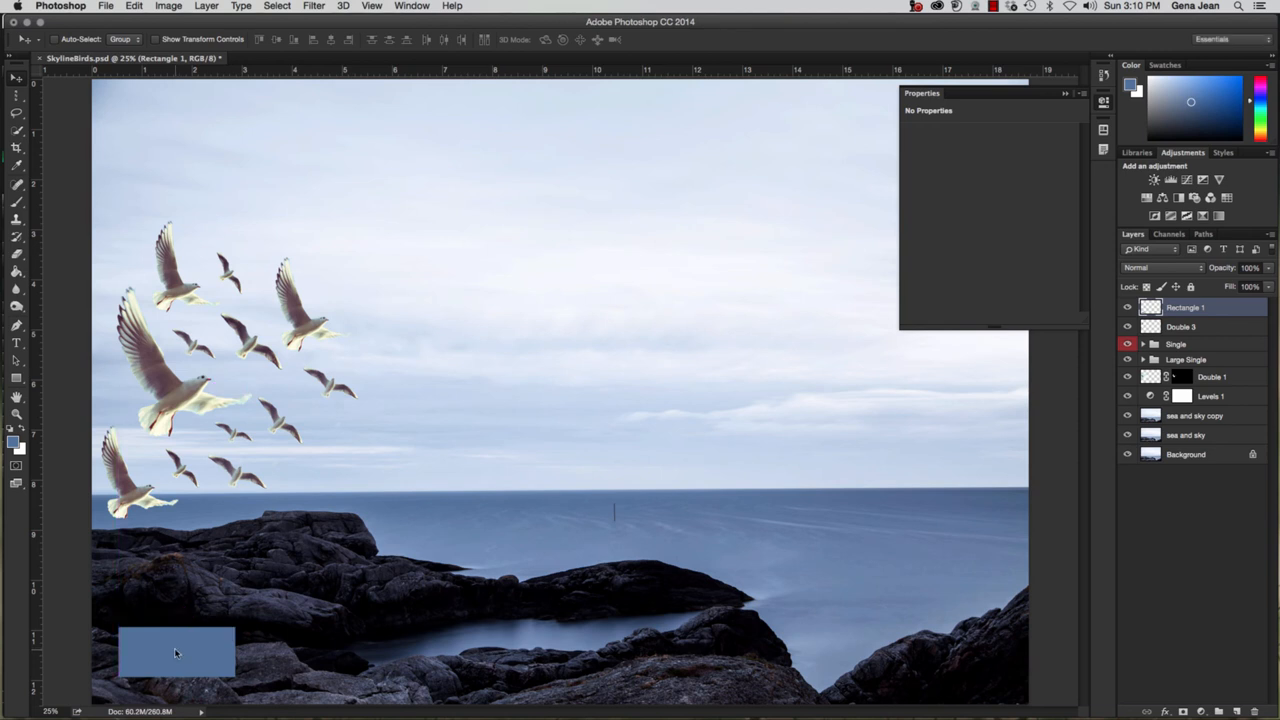
Add the author's surname as a 36 pt Calibri Bold text layer on the blue rectangle.
left_click(17, 343)
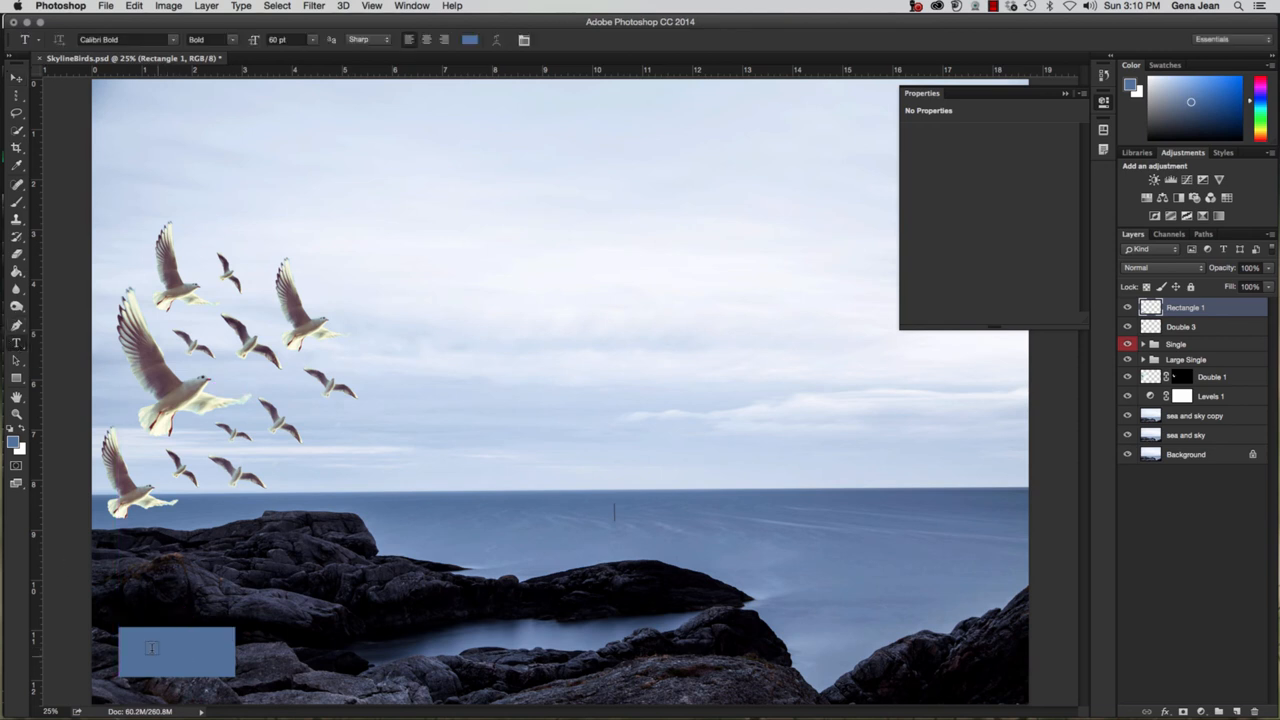
left_click(312, 40)
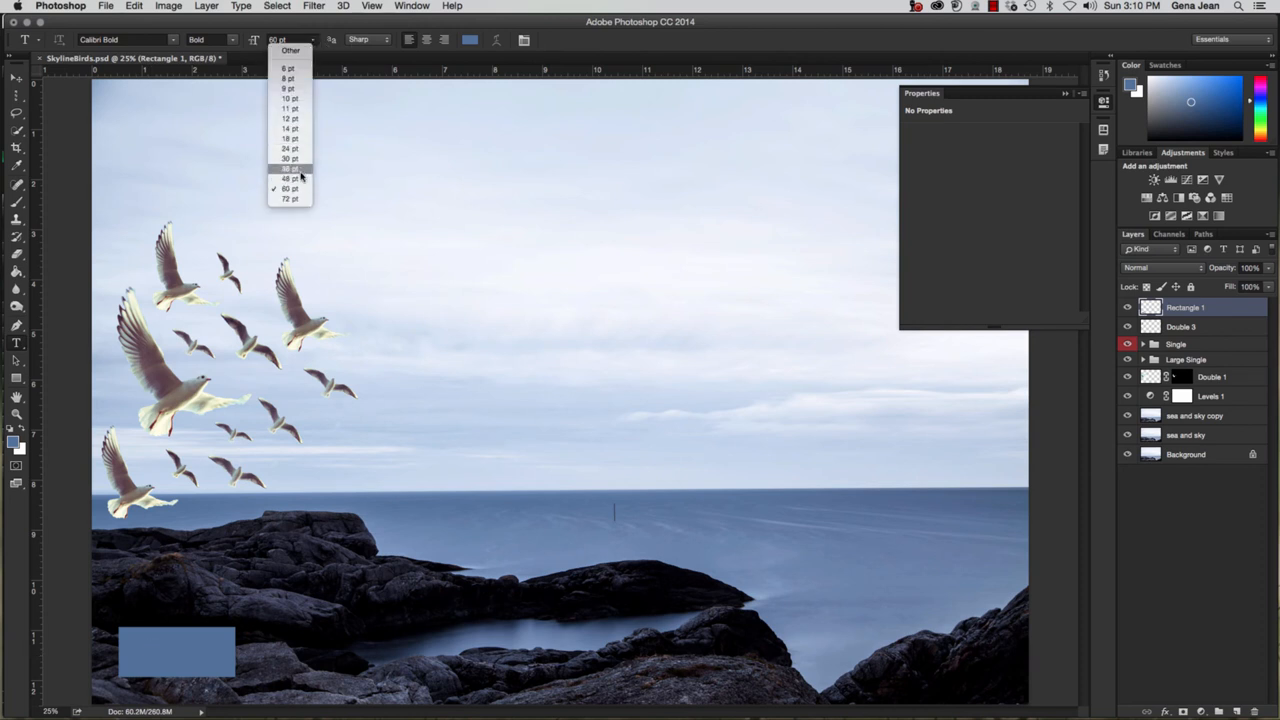
left_click(300, 170)
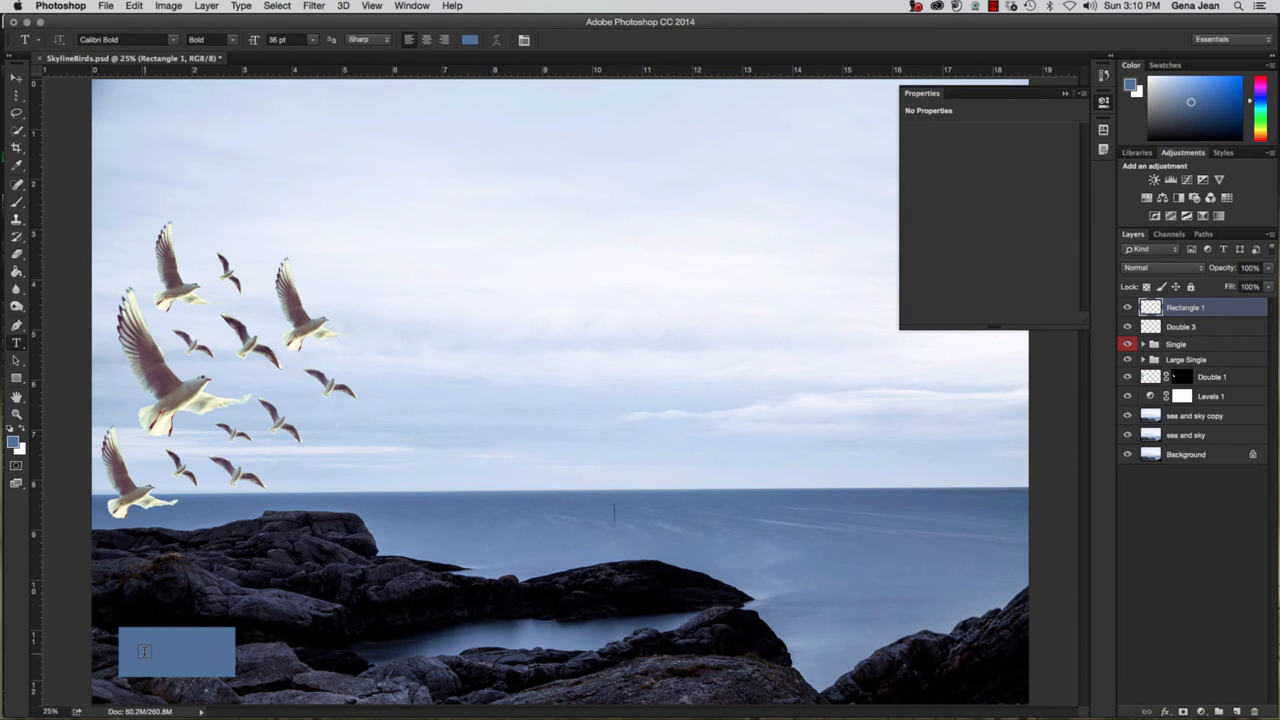
left_click(144, 651)
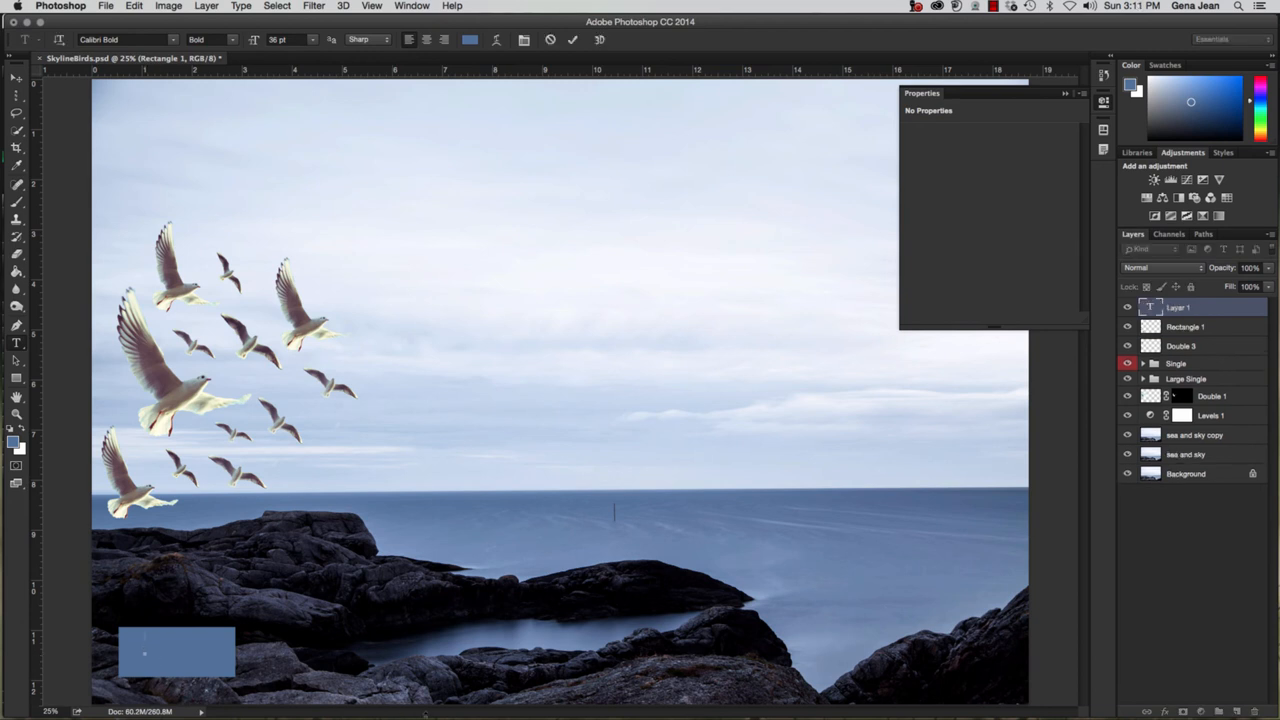
type("Jean")
Recolor the surname text to the pale sky blue c7d8ef by sampling the sky in the image.
left_click_drag(191, 648, 145, 648)
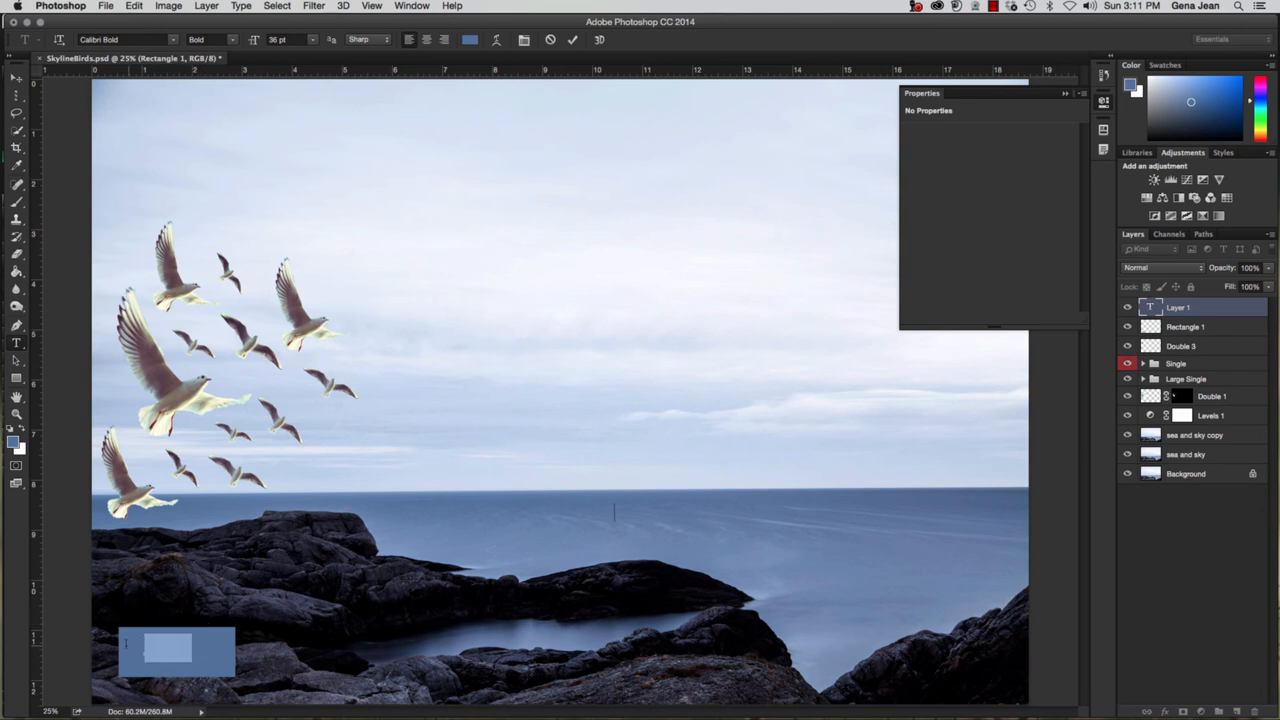
left_click(470, 40)
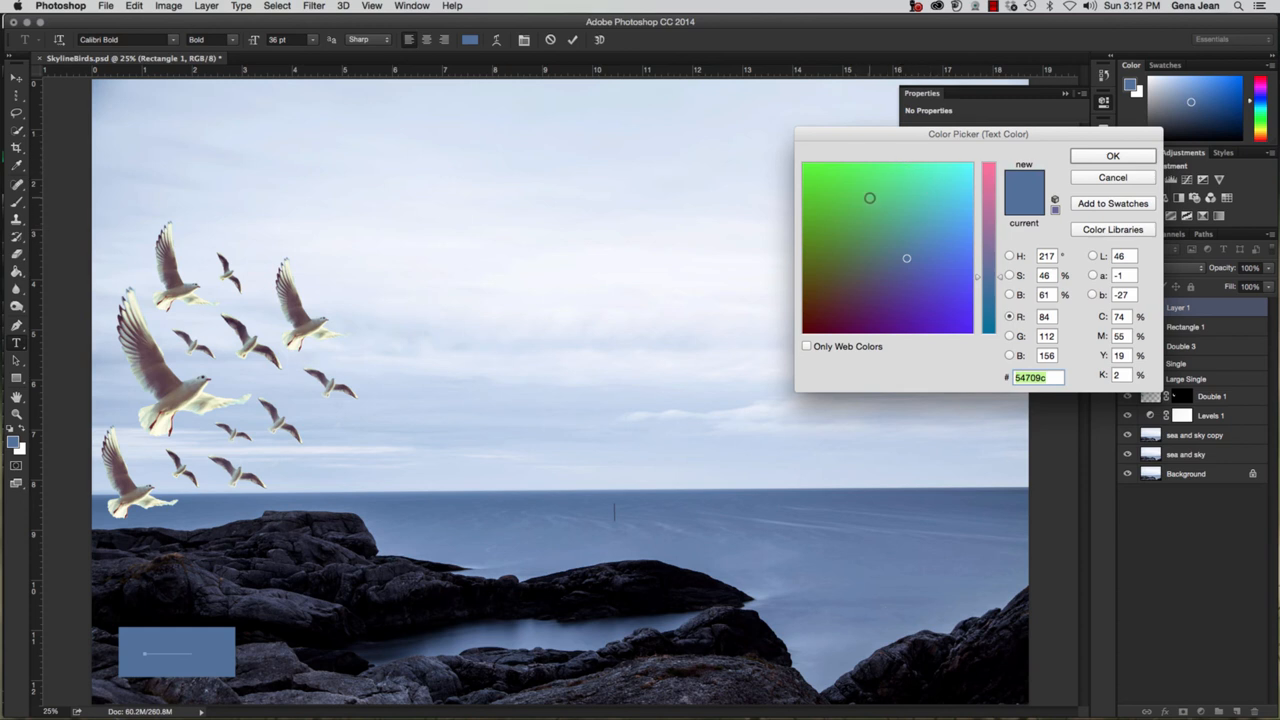
left_click(954, 211)
left_click(899, 203)
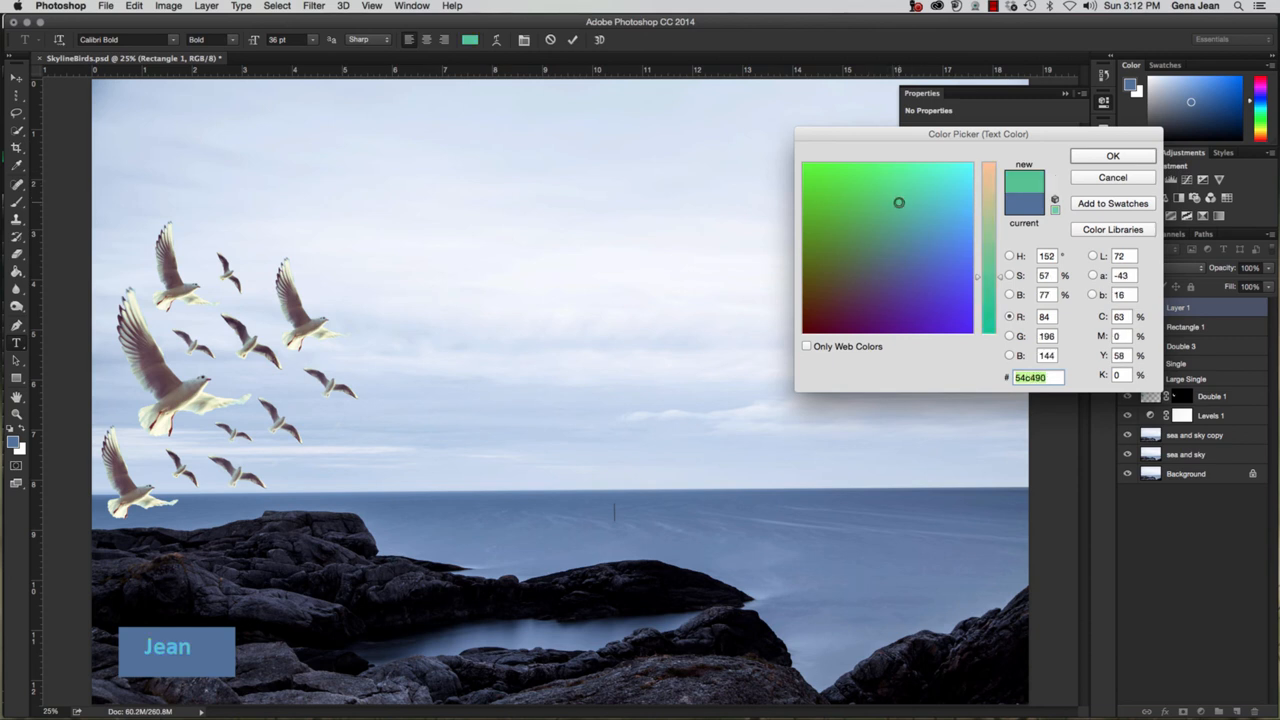
left_click(851, 180)
left_click(949, 307)
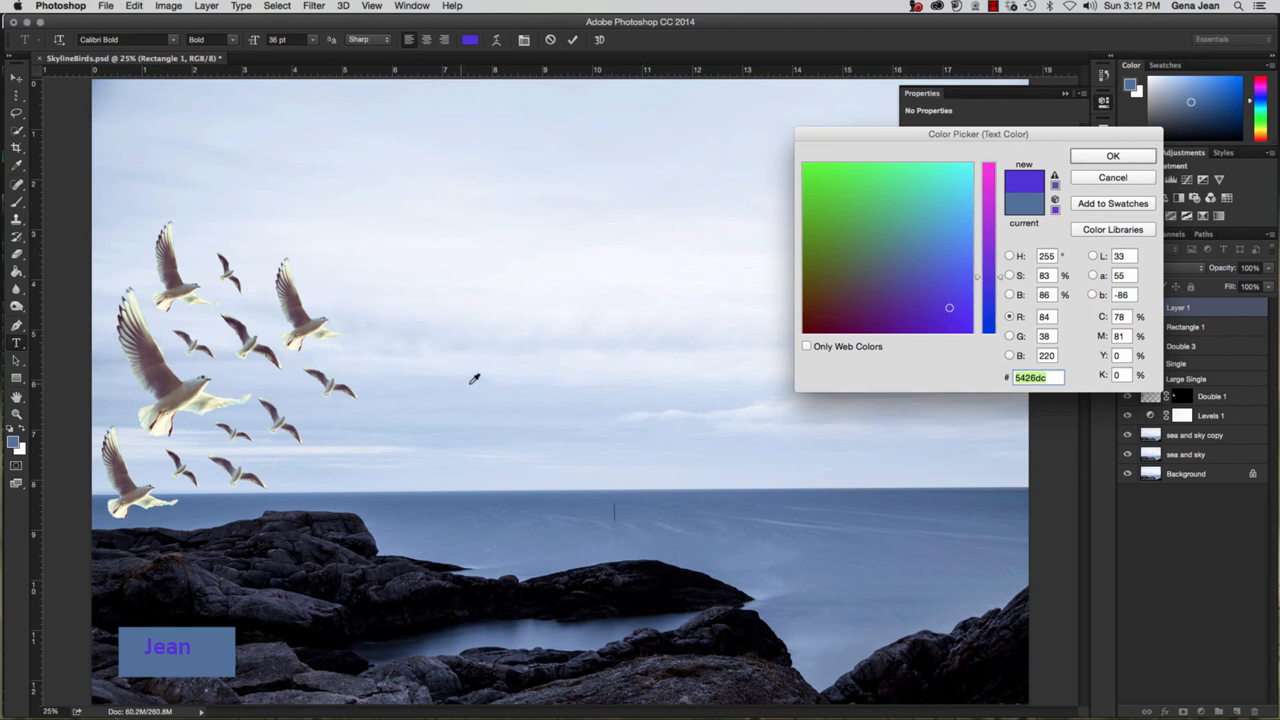
left_click(472, 385)
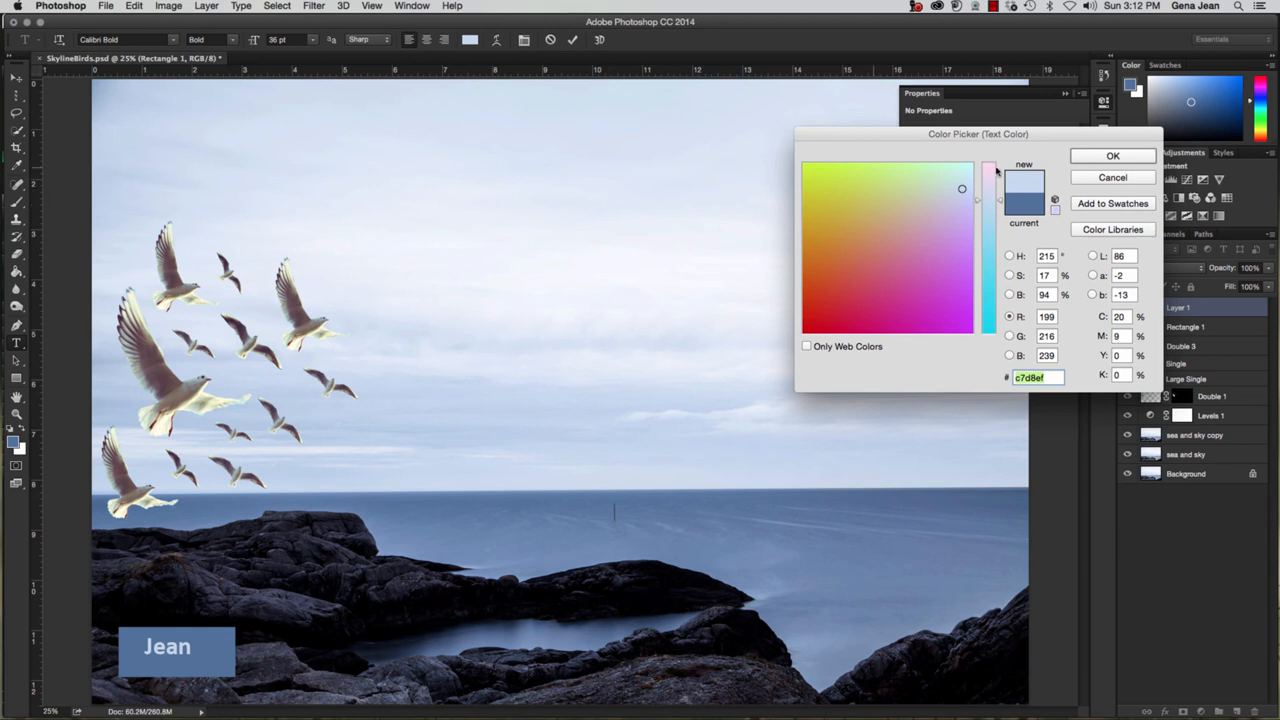
left_click(1102, 158)
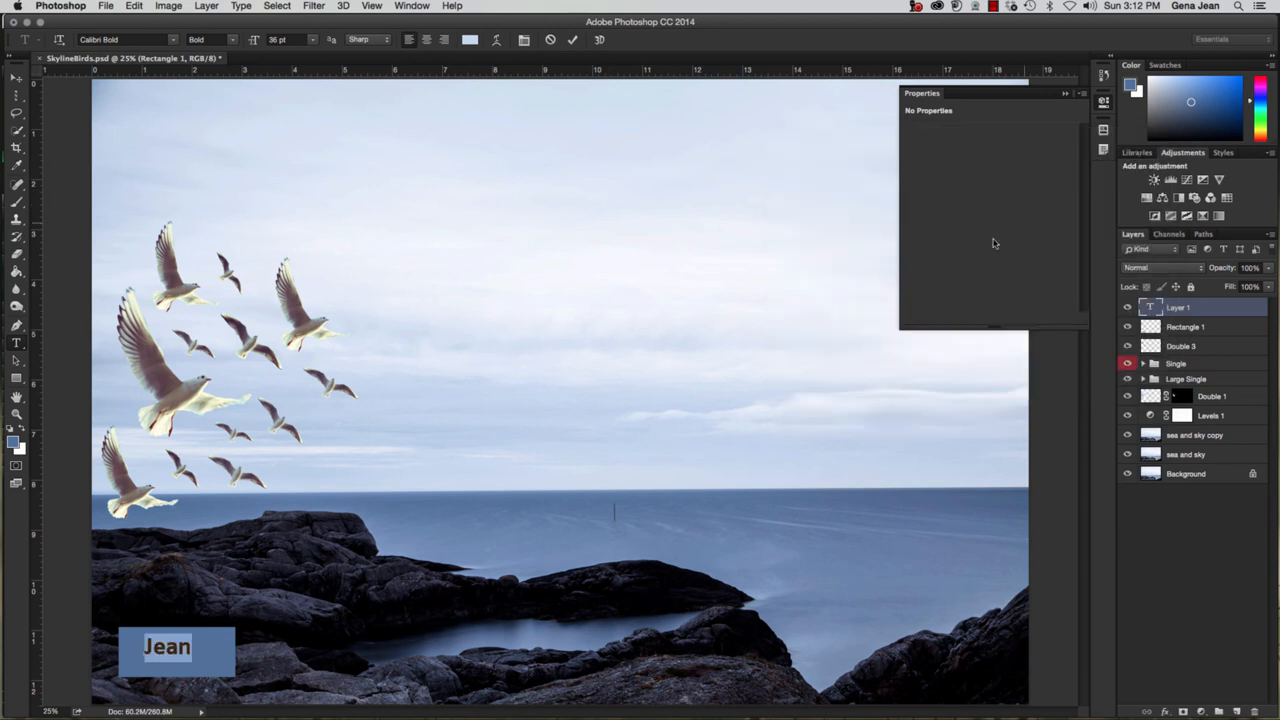
Move the surname text to the right end of the blue rectangle, slightly lower than before.
left_click(16, 79)
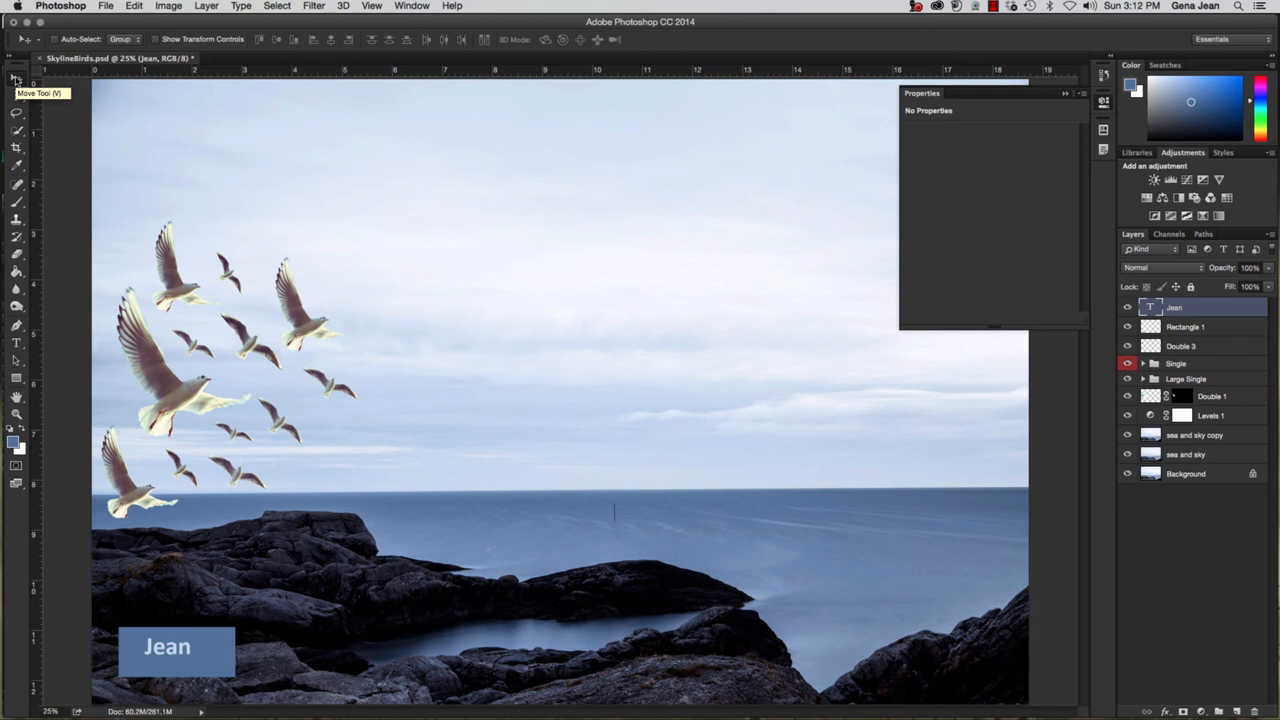
left_click_drag(172, 650, 204, 657)
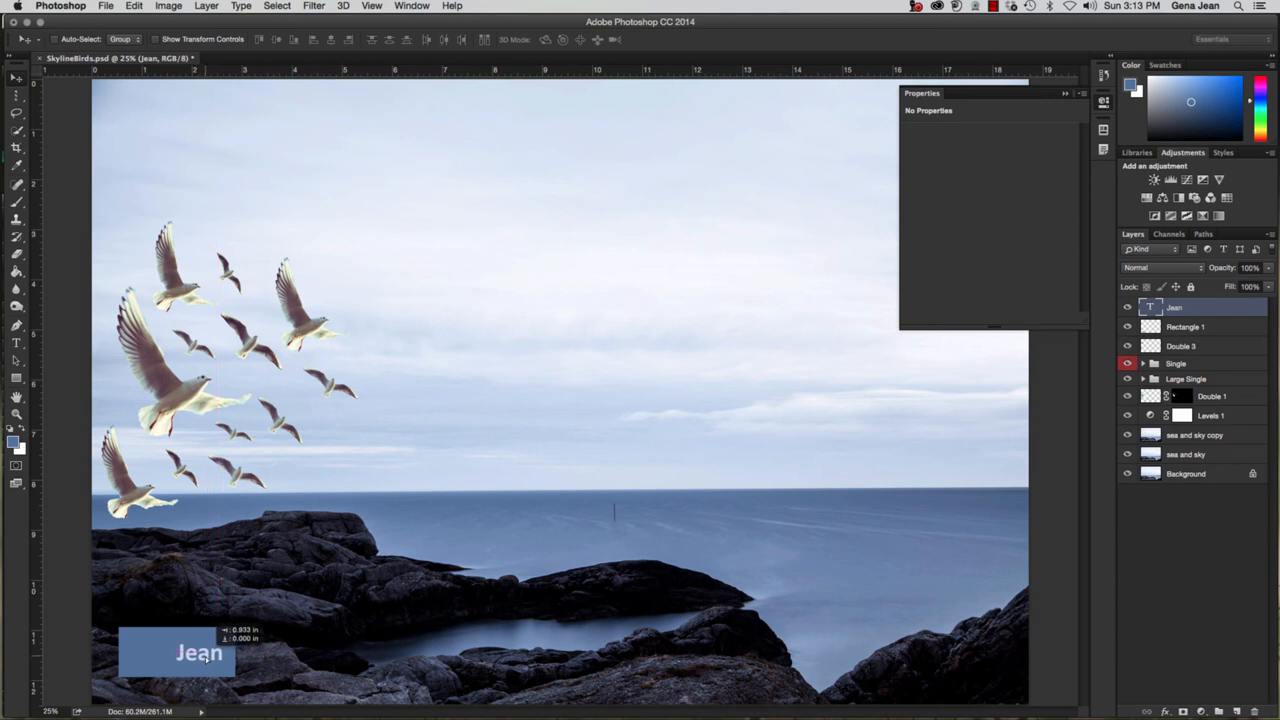
left_click_drag(204, 657, 204, 657)
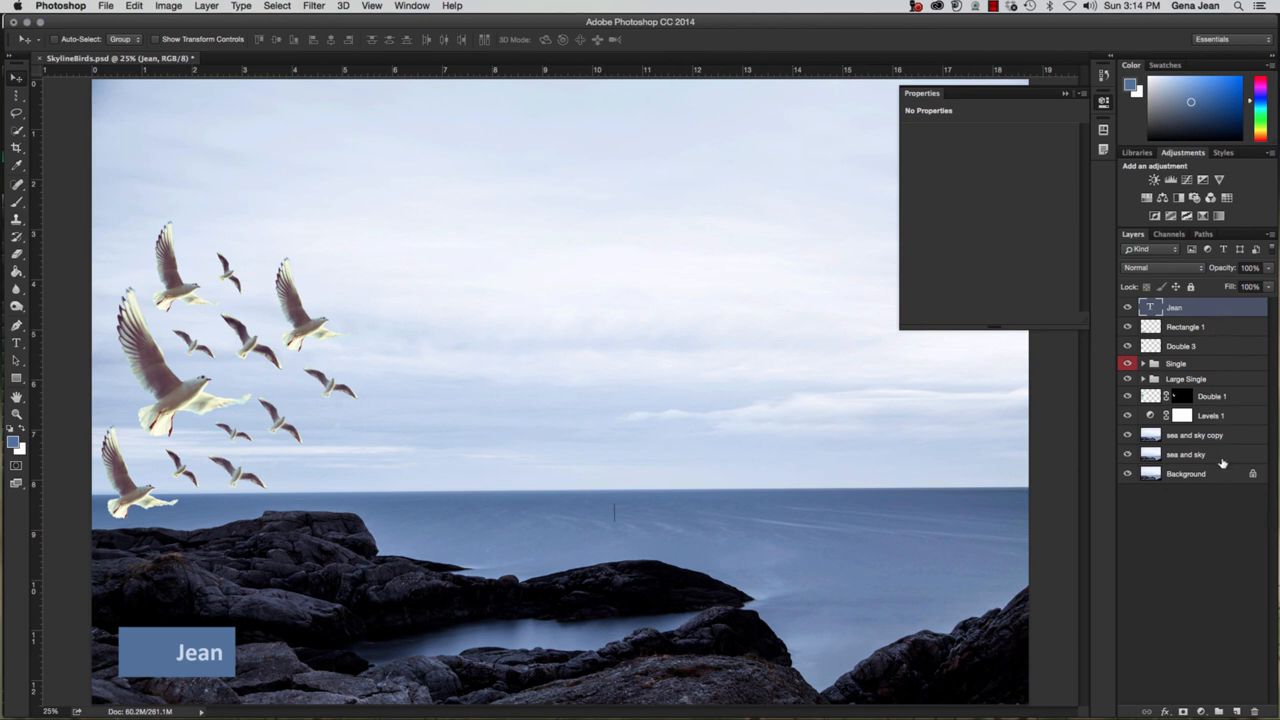
left_click(1271, 234)
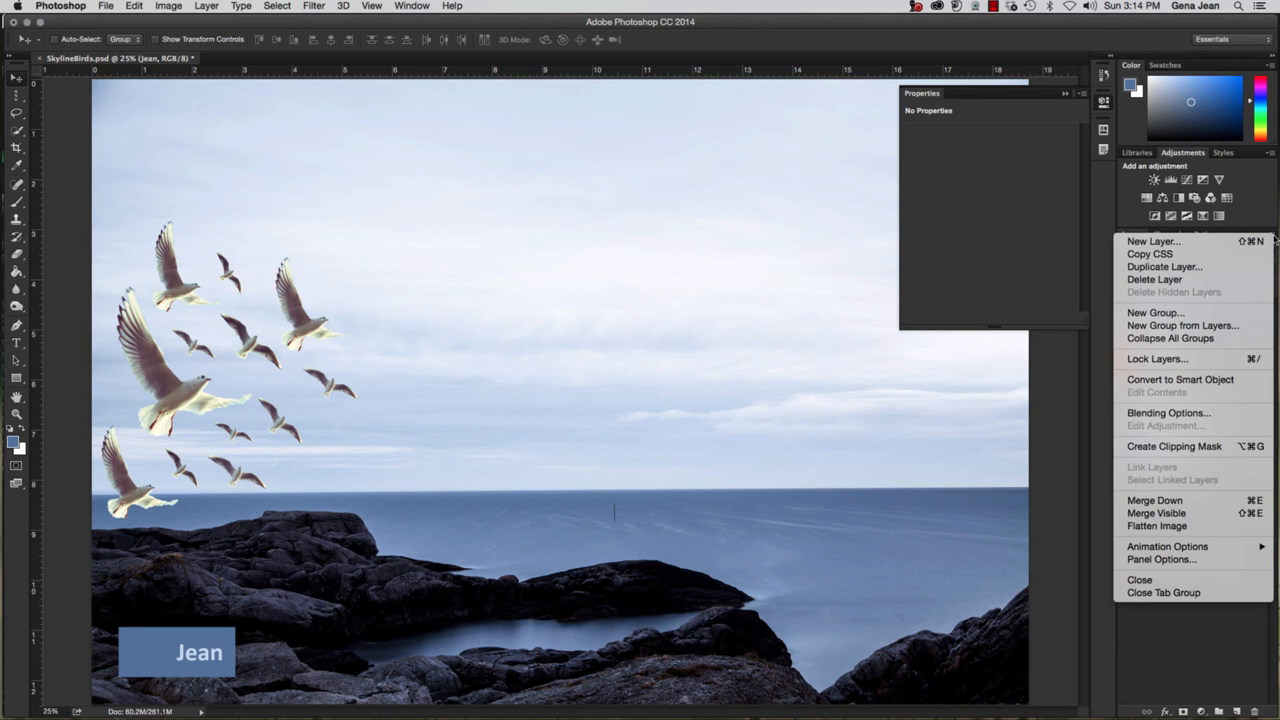
left_click(1203, 527)
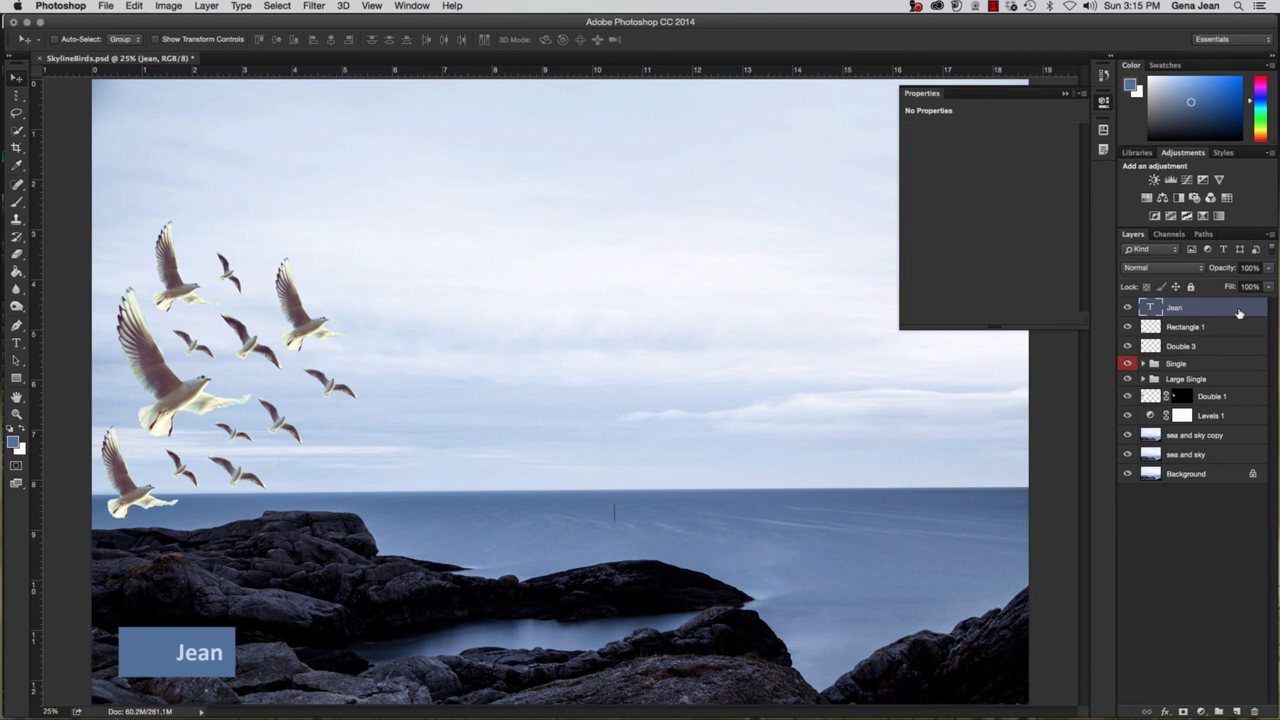
Save the document in the Chapter3 folder, prefixing SkylineBirds.psd with 3 and the author's first initial and surname, and close it.
left_click(105, 6)
left_click(150, 144)
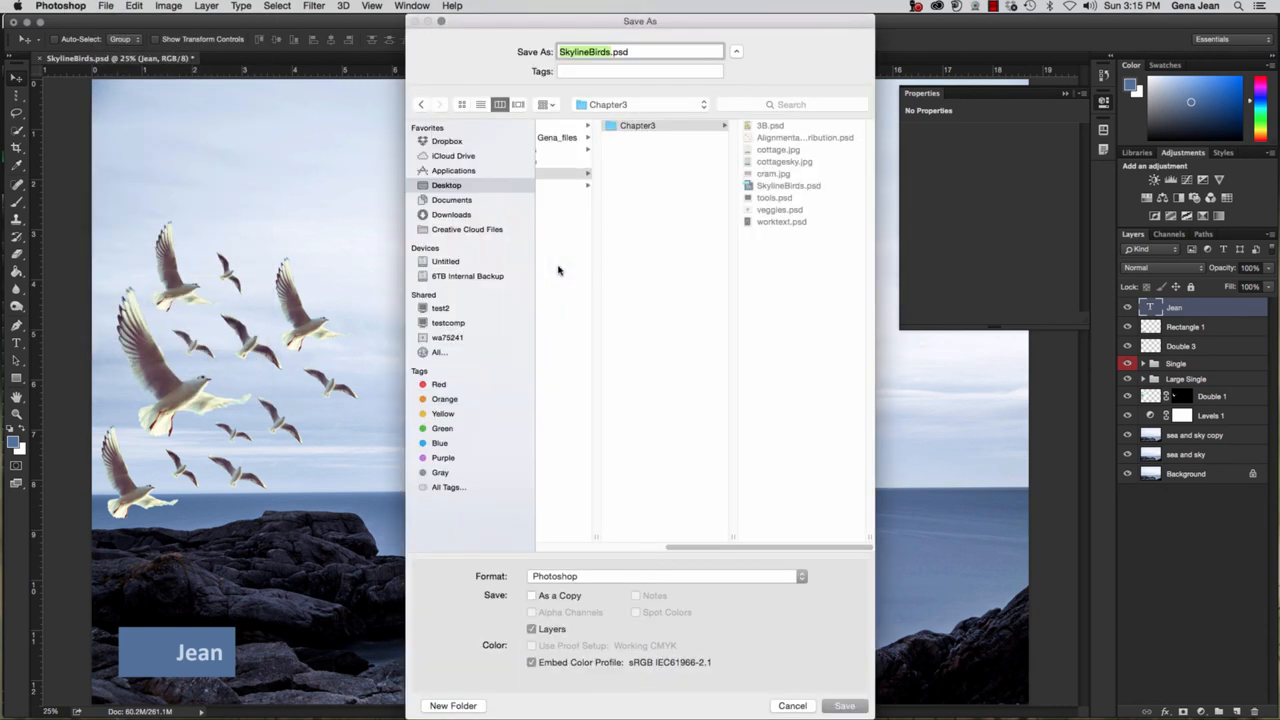
left_click(560, 51)
type("3GJean")
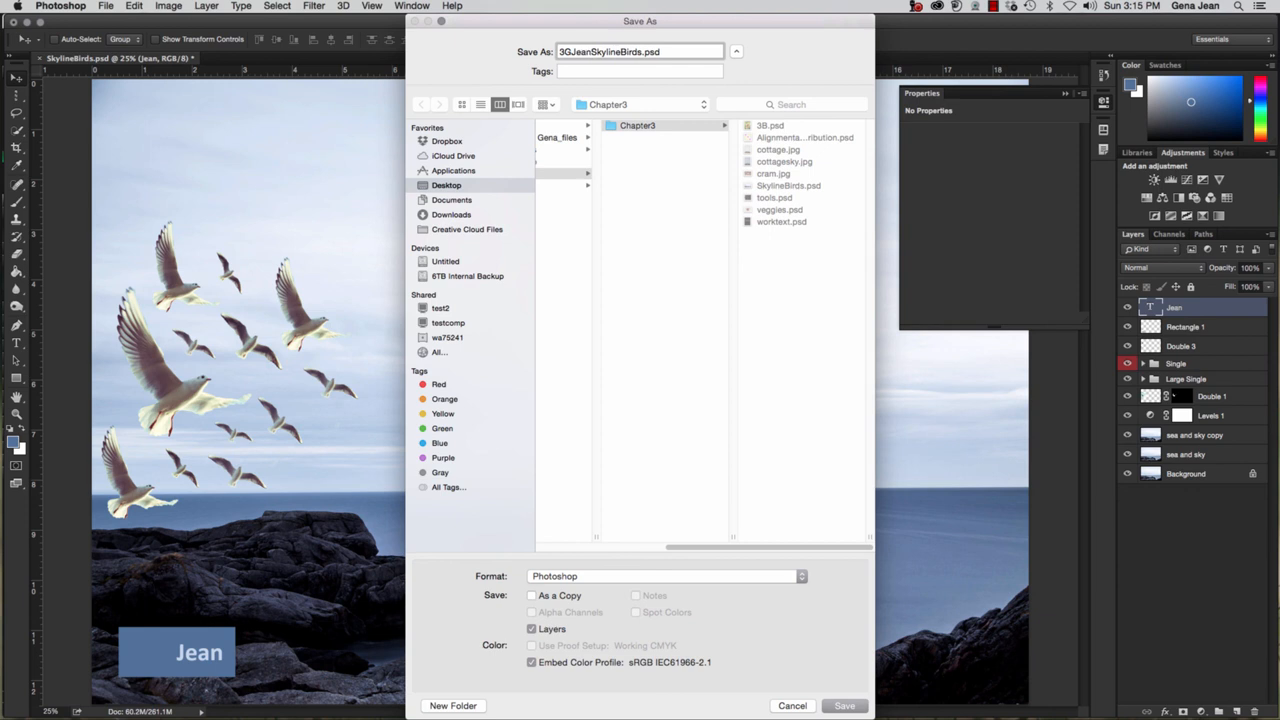
left_click(622, 128)
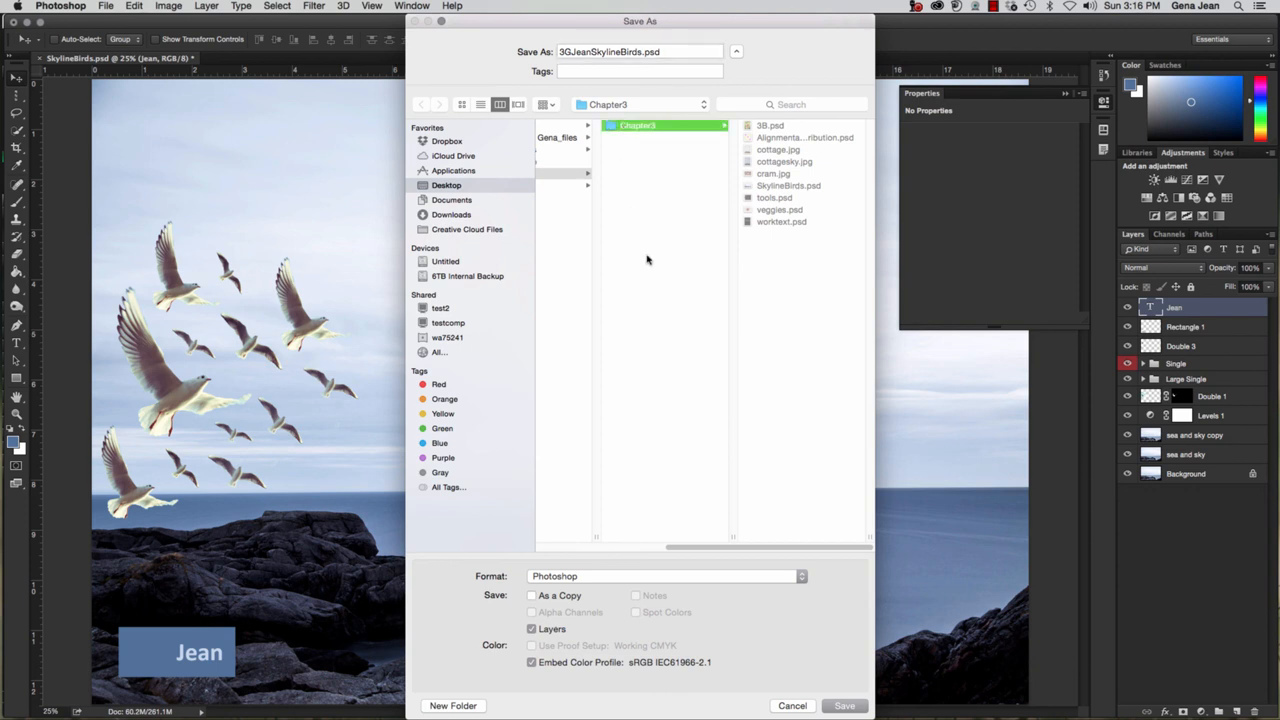
left_click(838, 707)
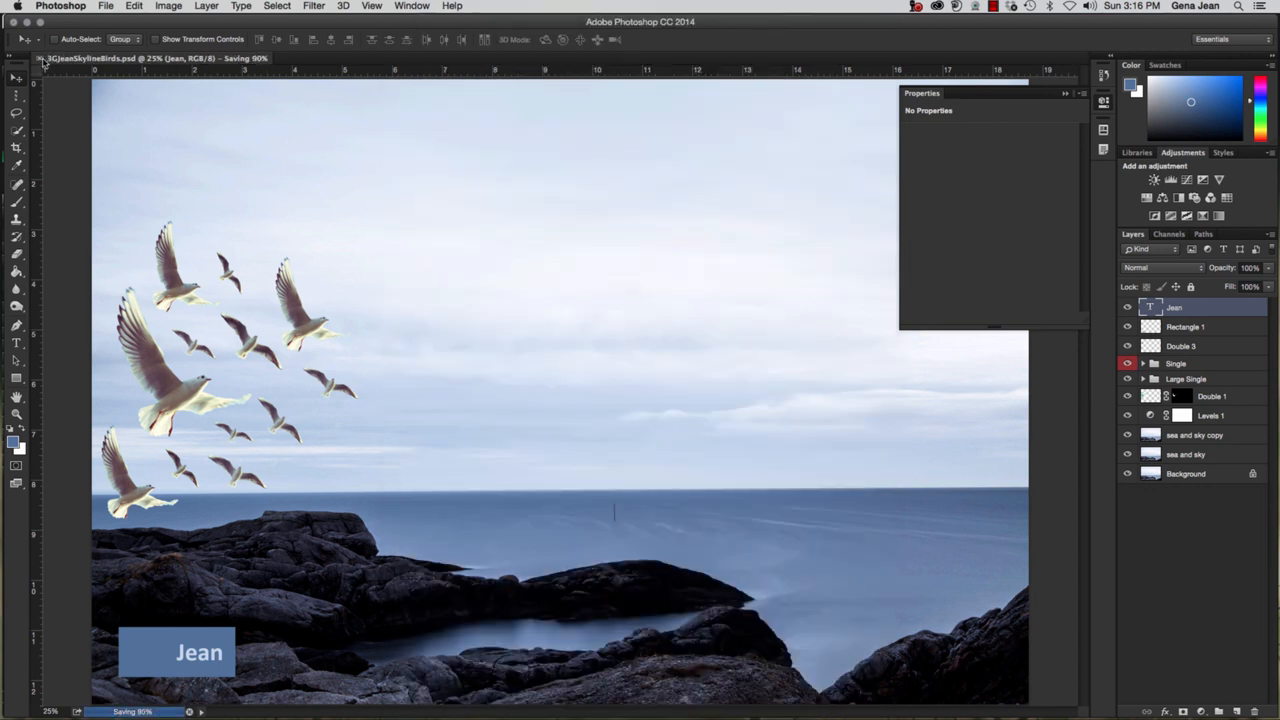
left_click(41, 58)
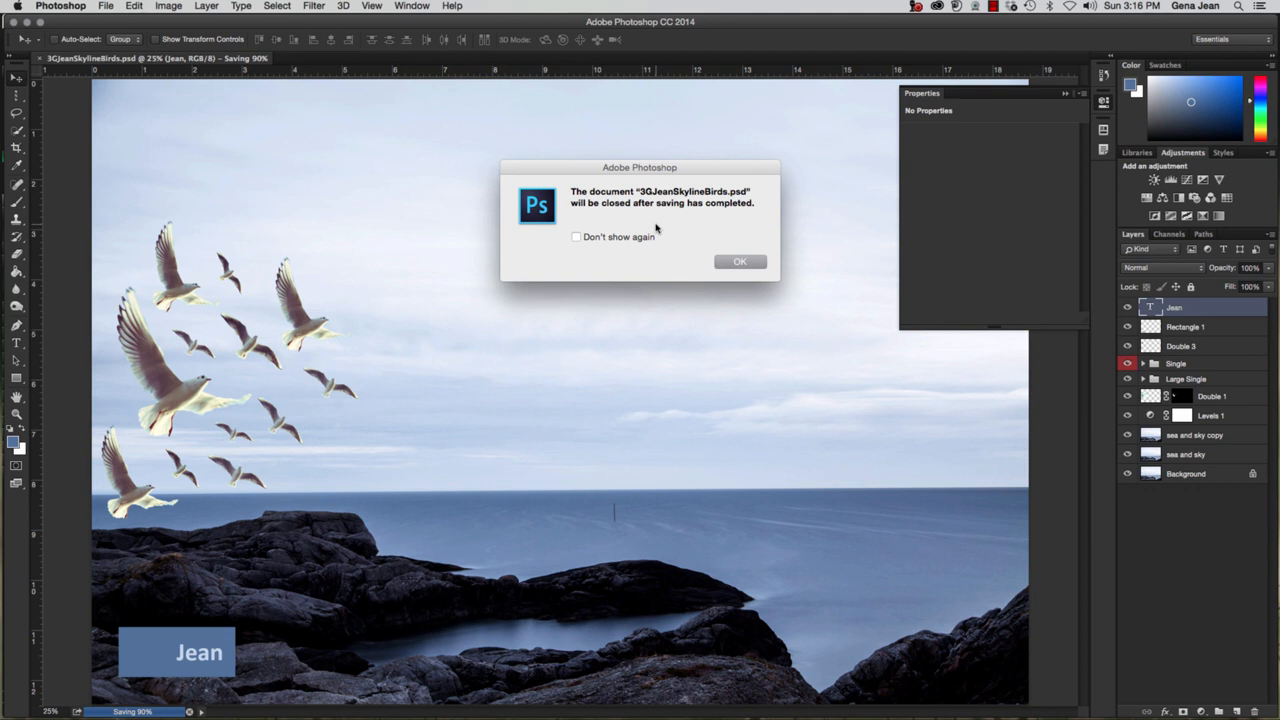
left_click(741, 262)
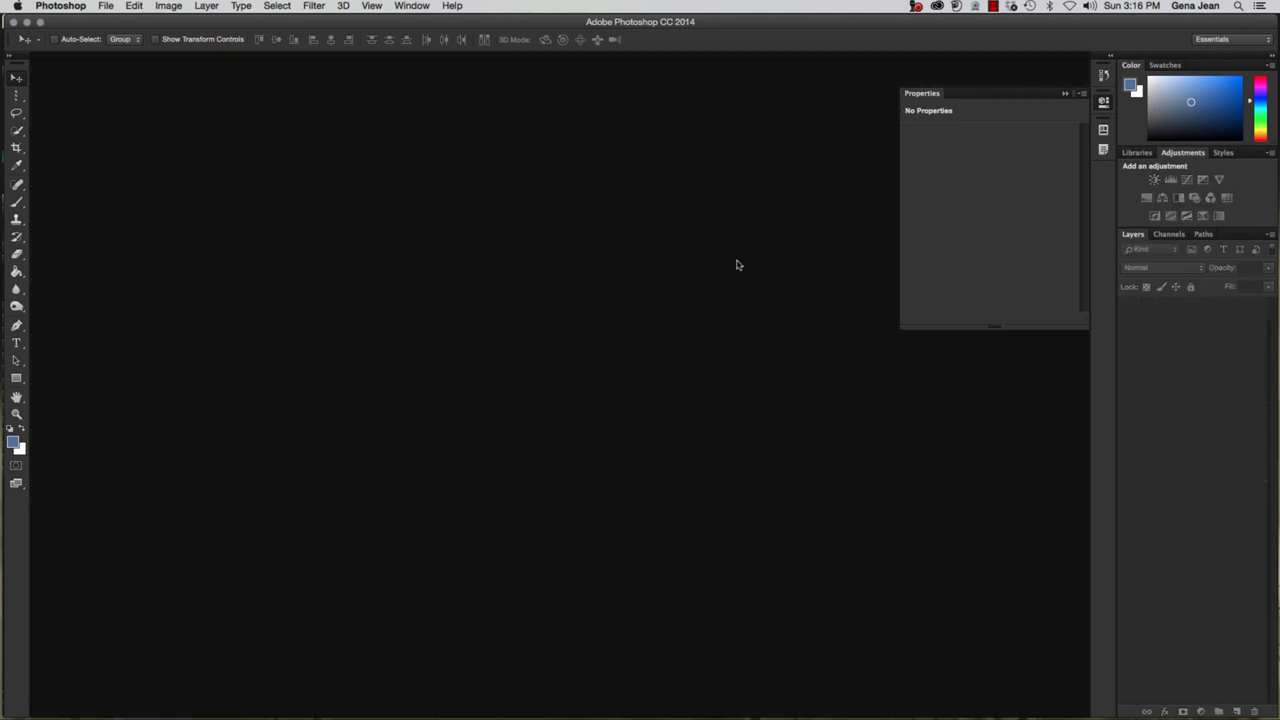